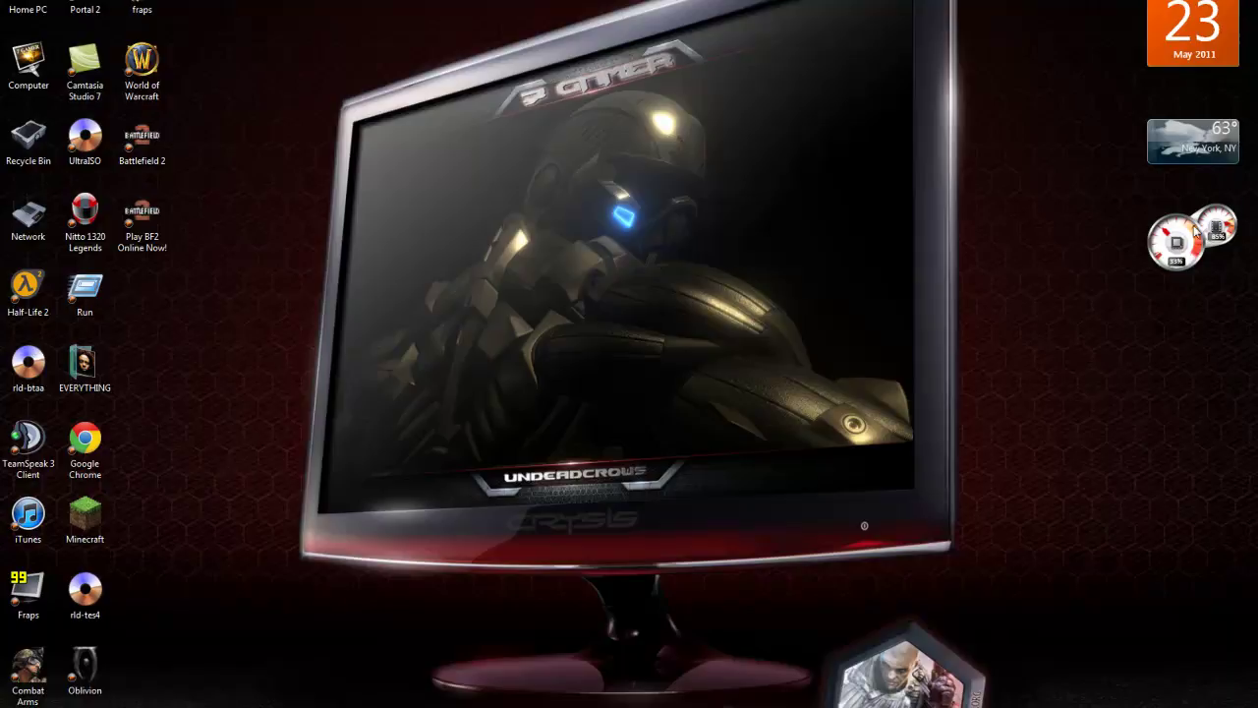
- Move the CPU meter gadget up closer to the weather gadget, and view the list of all programs
{"action": "mouse_move", "coordinate": [1196, 236]}
{"action": "left_mouse_down"}
{"action": "mouse_move", "coordinate": [977, 278]}
{"action": "mouse_move", "coordinate": [1210, 239]}
{"action": "left_mouse_up"}
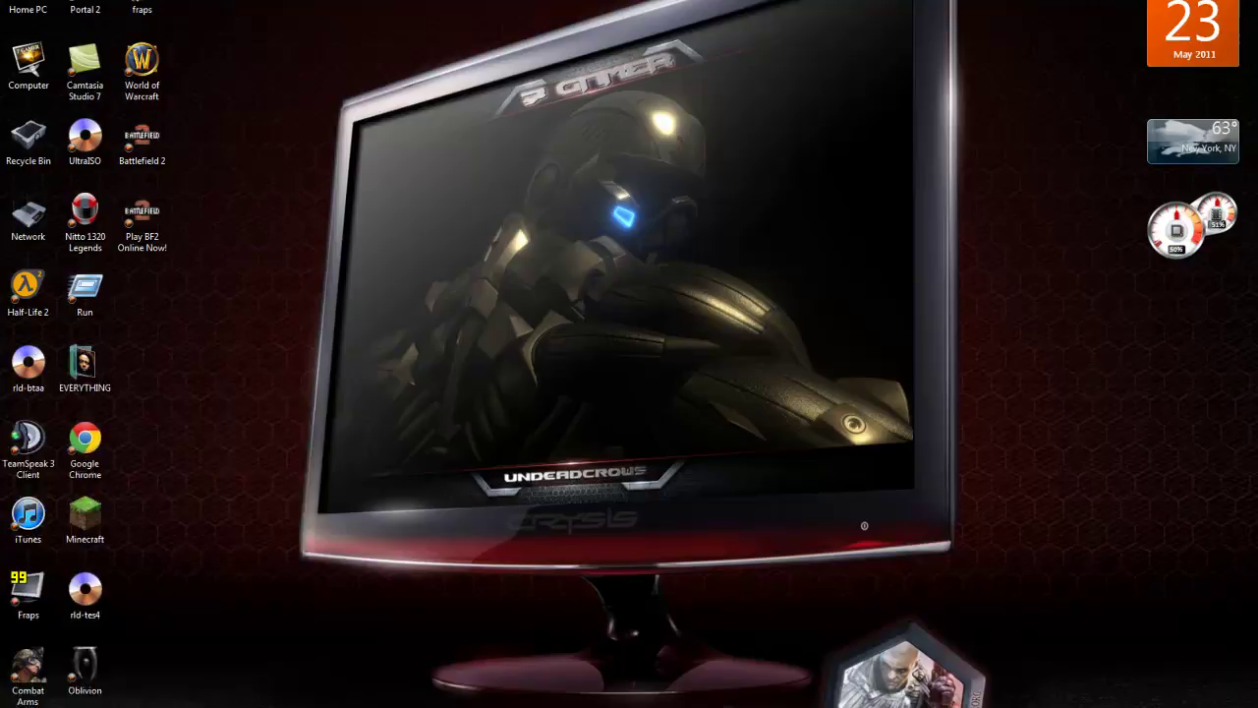
{"action": "key", "text": "super"}
{"action": "left_click", "coordinate": [101, 665]}
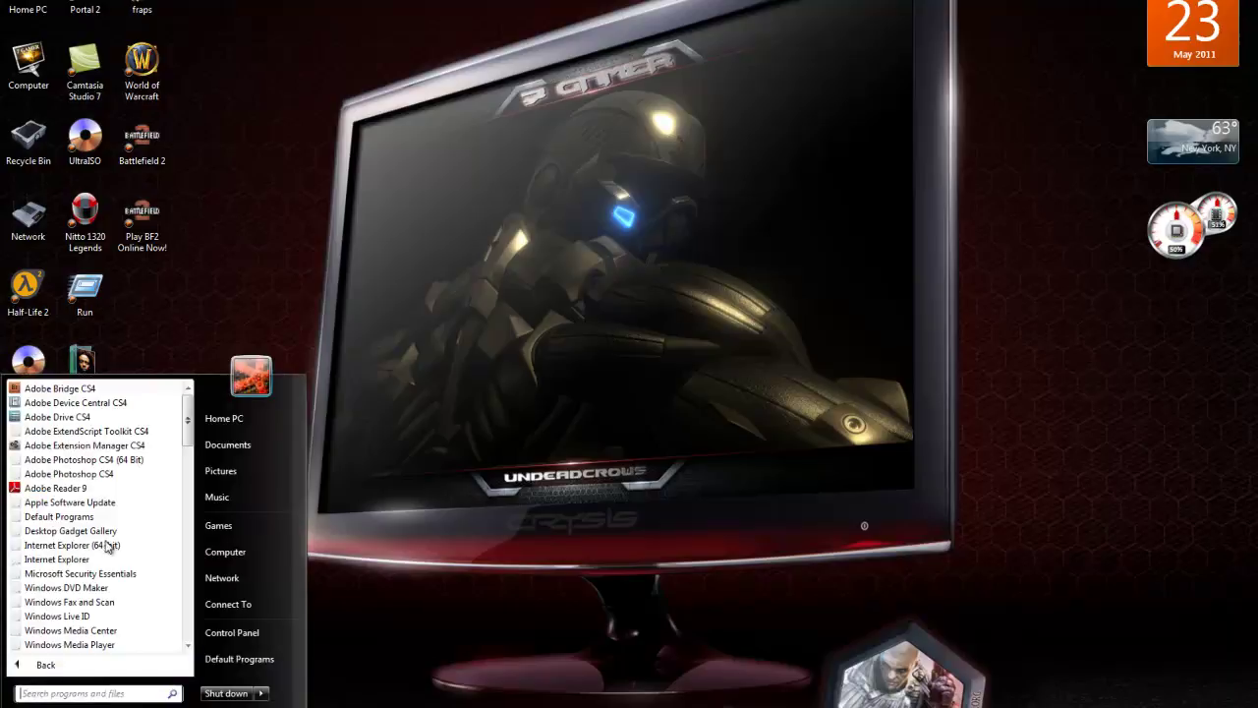
{"action": "left_click", "coordinate": [419, 574]}
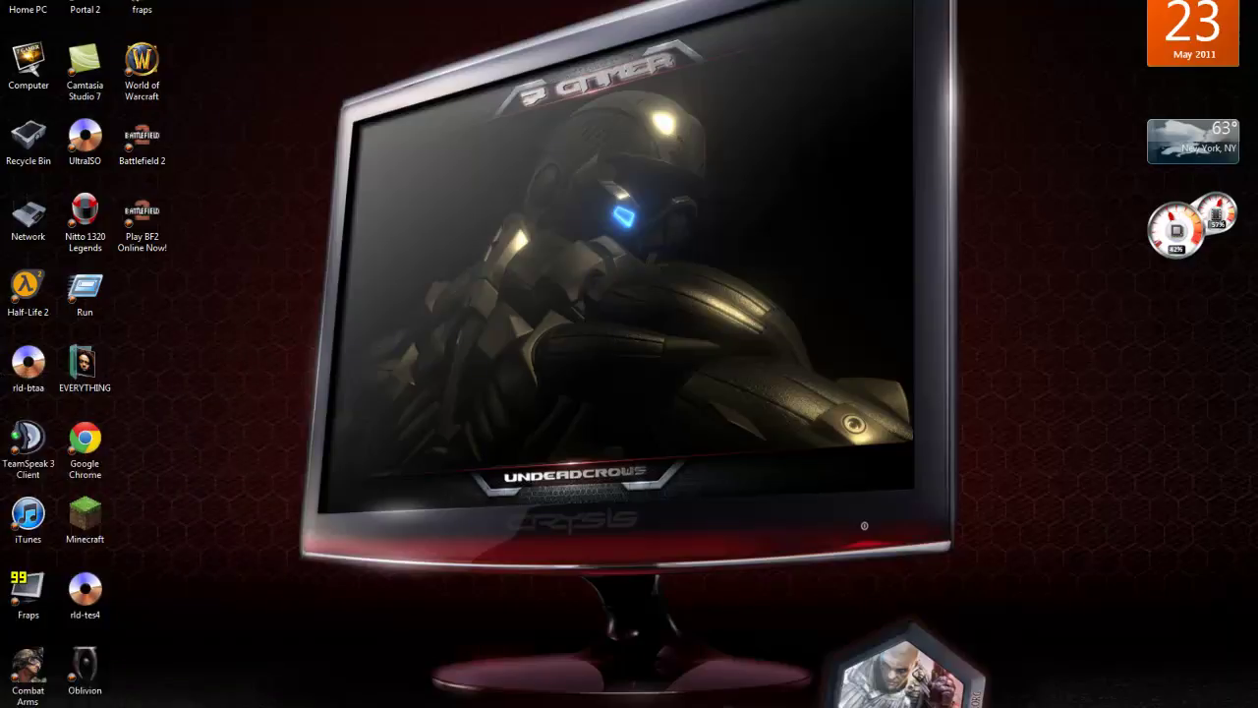
- Switch to the browser window to view the Google home page, and return to the desktop
{"action": "key", "text": "alt+Tab"}
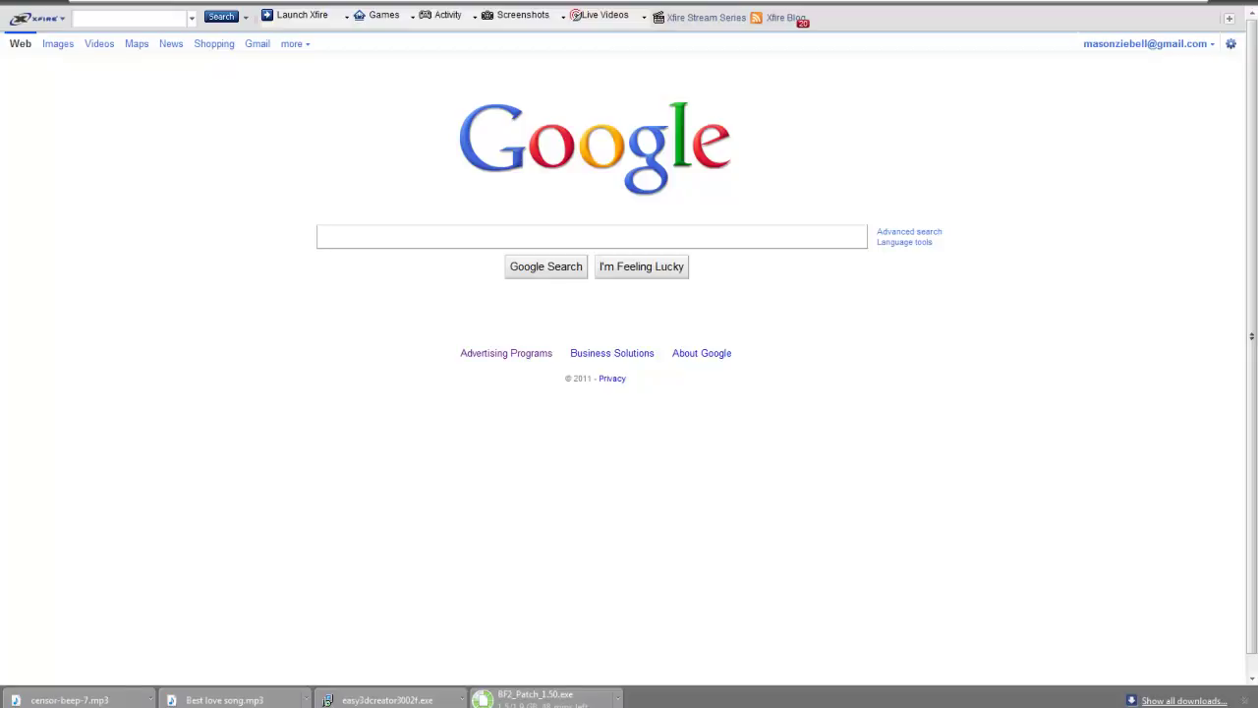
{"action": "key", "text": "alt+Tab"}
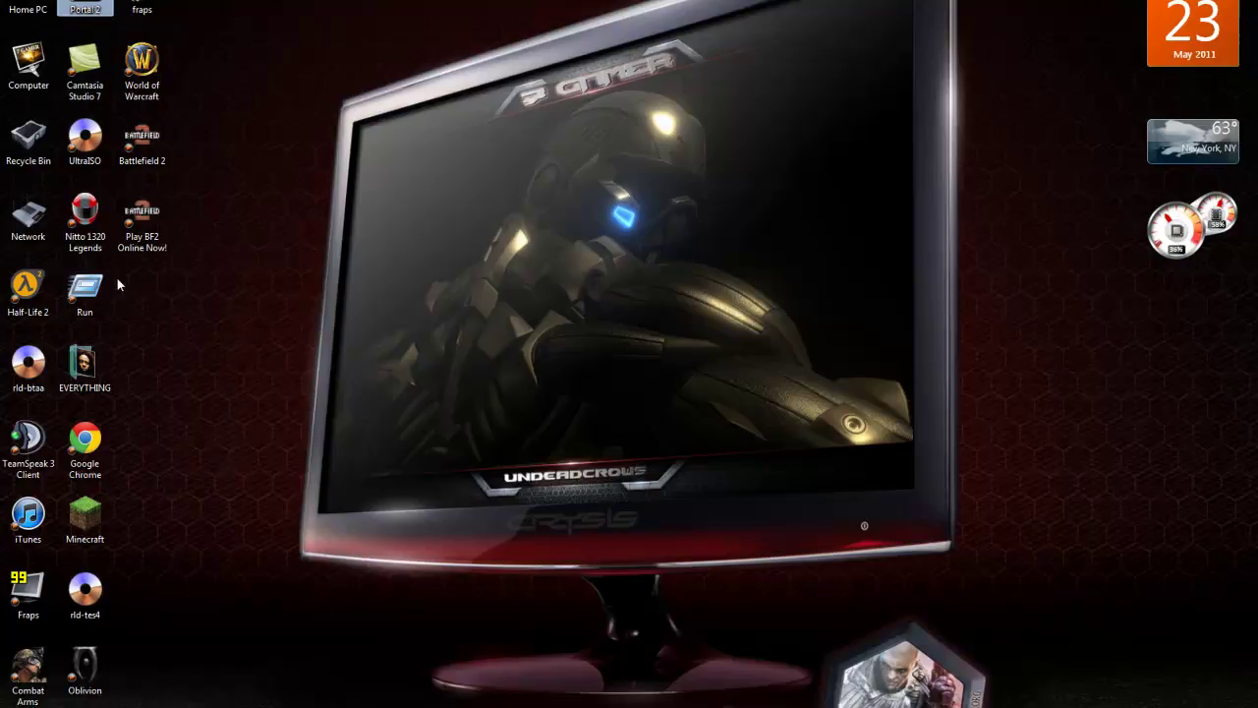
- Open Computer, view the files on the Oblivion disc in CD Drive (K:), and close the window
{"action": "double_click", "coordinate": [37, 61]}
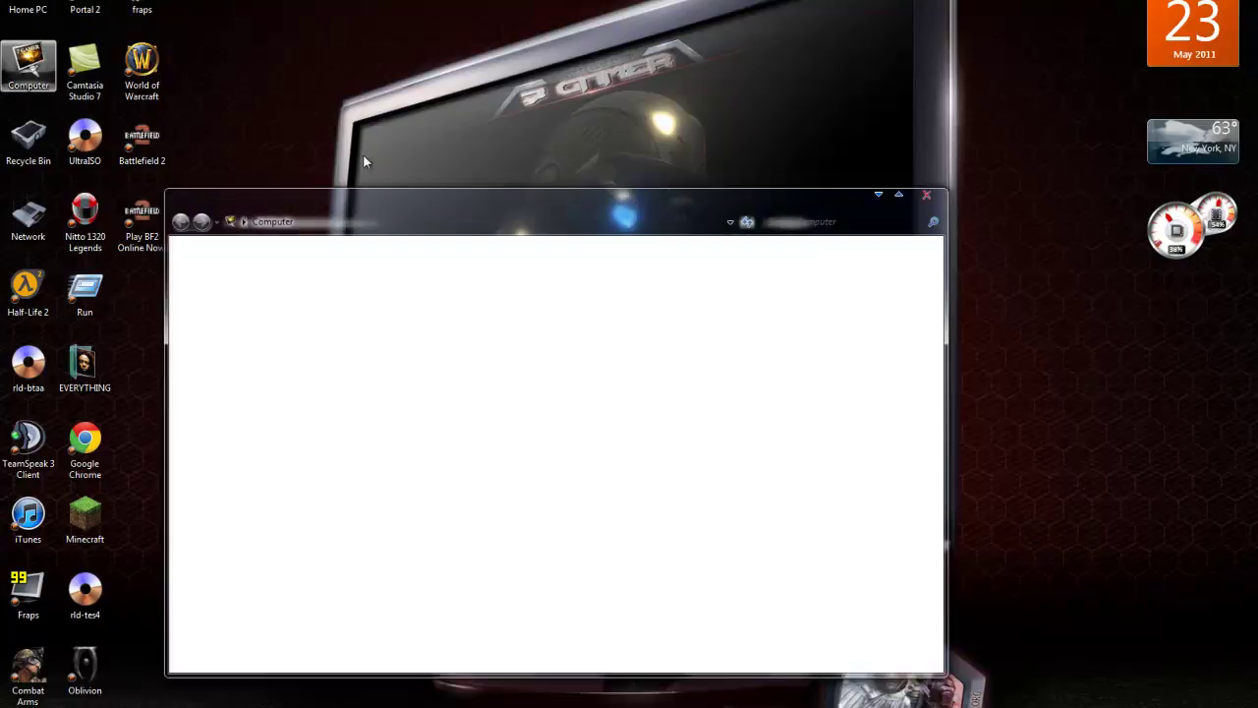
{"action": "left_click", "coordinate": [764, 292]}
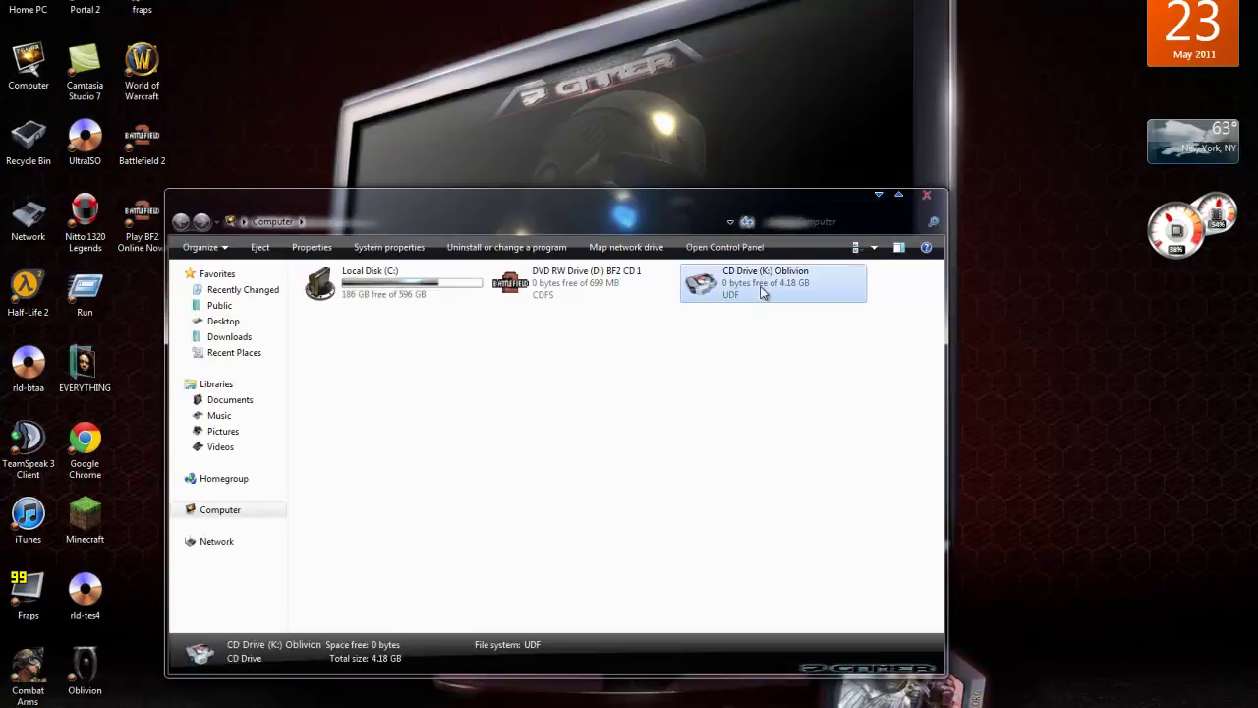
{"action": "double_click", "coordinate": [762, 285]}
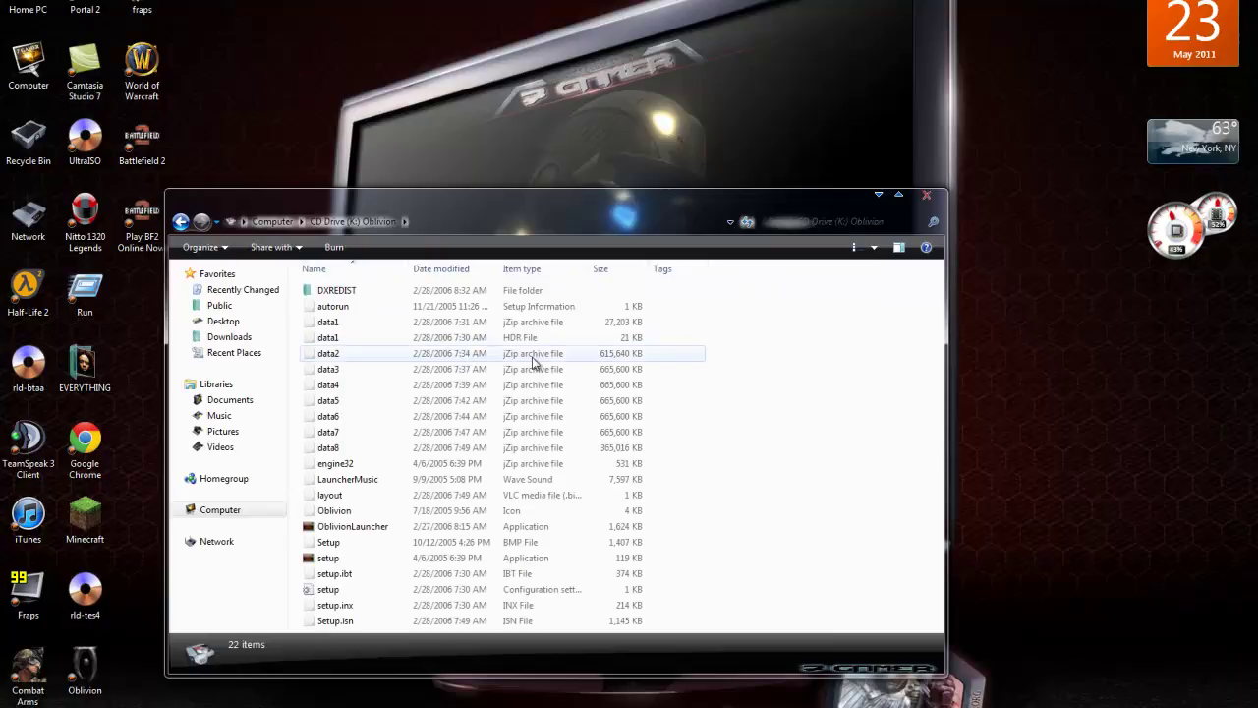
{"action": "left_click", "coordinate": [933, 195]}
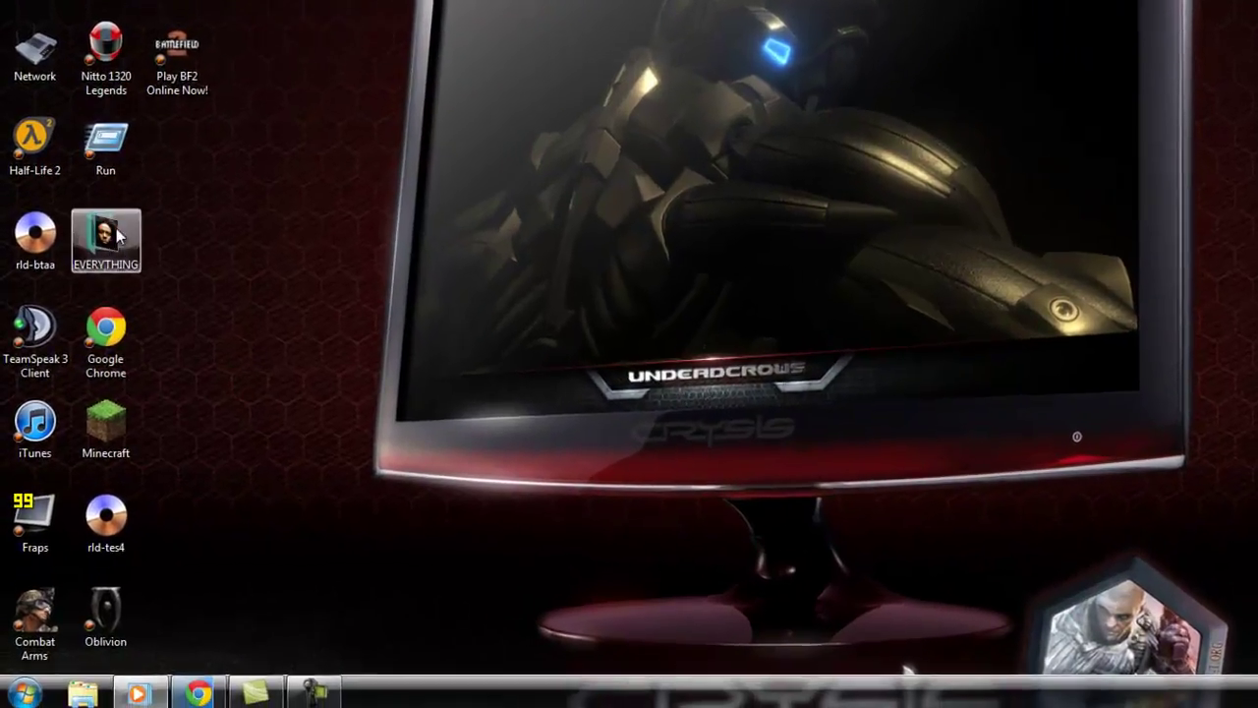
- Open the EVERYTHING folder on the desktop and look through its files as far as the METAL GEAR SOLID2 SUBSTANCE shortcut
{"action": "double_click", "coordinate": [91, 329]}
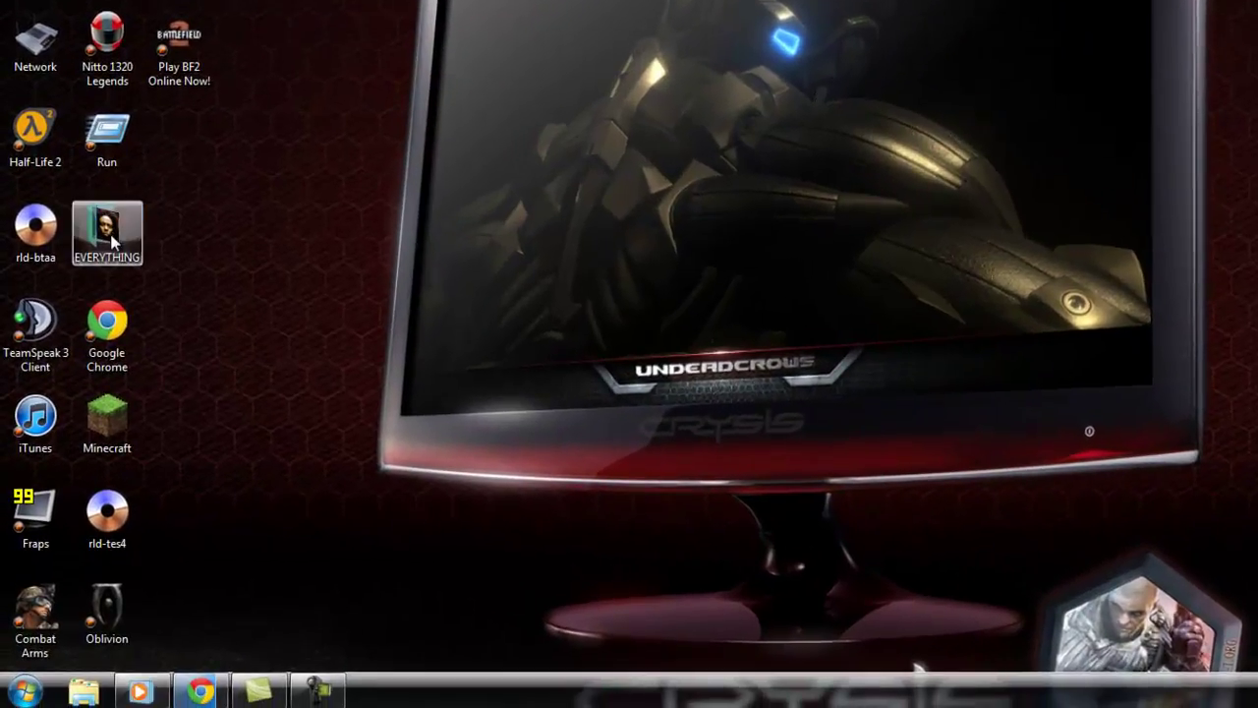
{"action": "scroll", "coordinate": [629, 383], "scroll_direction": "down", "scroll_amount": 3}
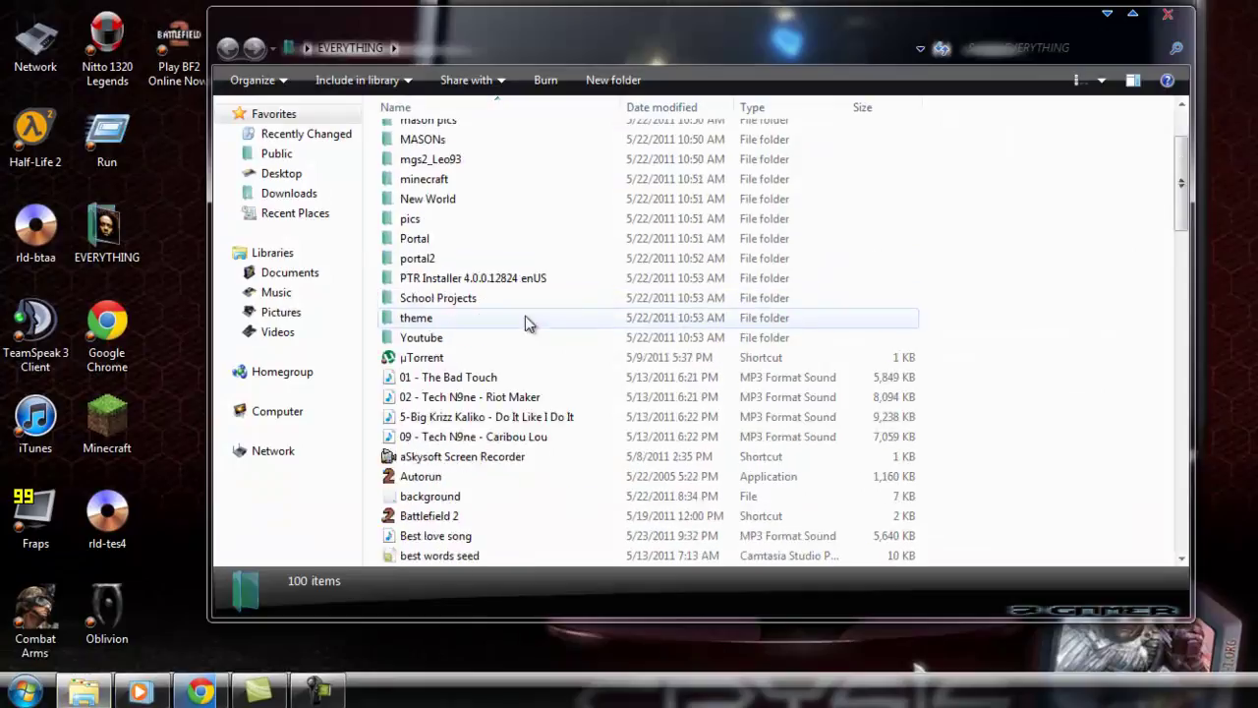
{"action": "scroll", "coordinate": [528, 324], "scroll_direction": "down", "scroll_amount": 5}
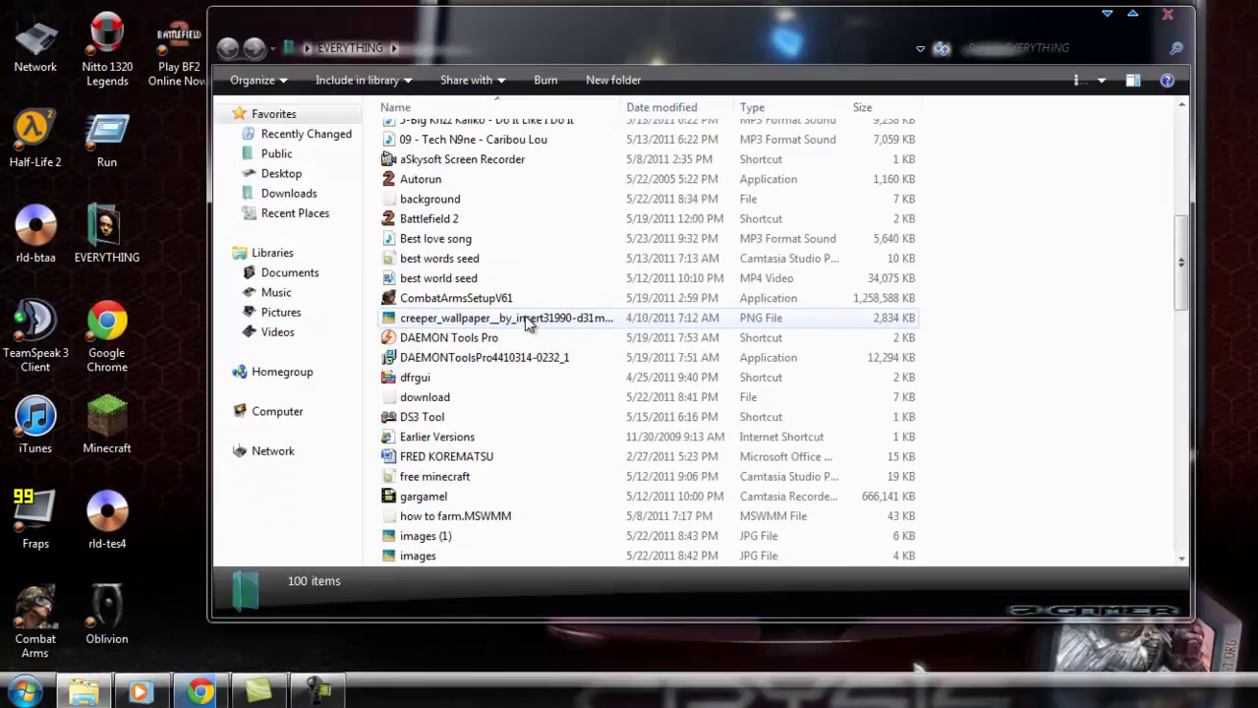
{"action": "scroll", "coordinate": [528, 324], "scroll_direction": "down", "scroll_amount": 6}
{"action": "scroll", "coordinate": [525, 317], "scroll_direction": "down", "scroll_amount": 7}
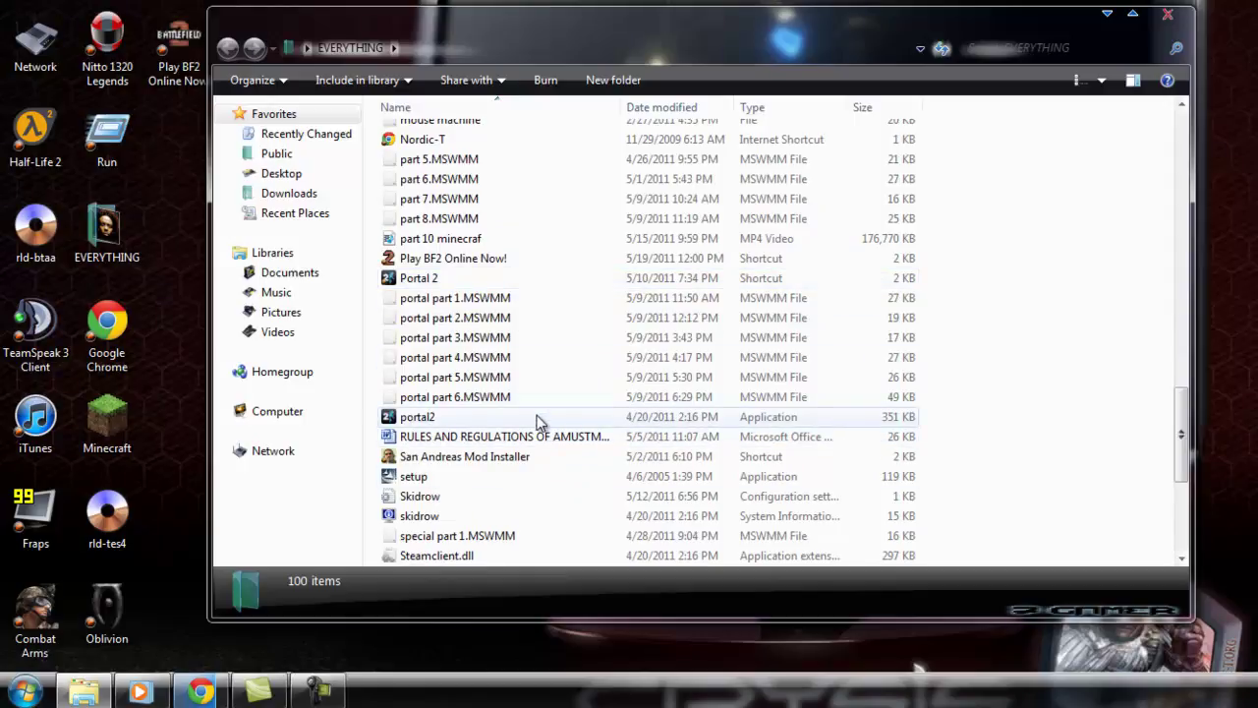
{"action": "scroll", "coordinate": [534, 482], "scroll_direction": "down", "scroll_amount": 5}
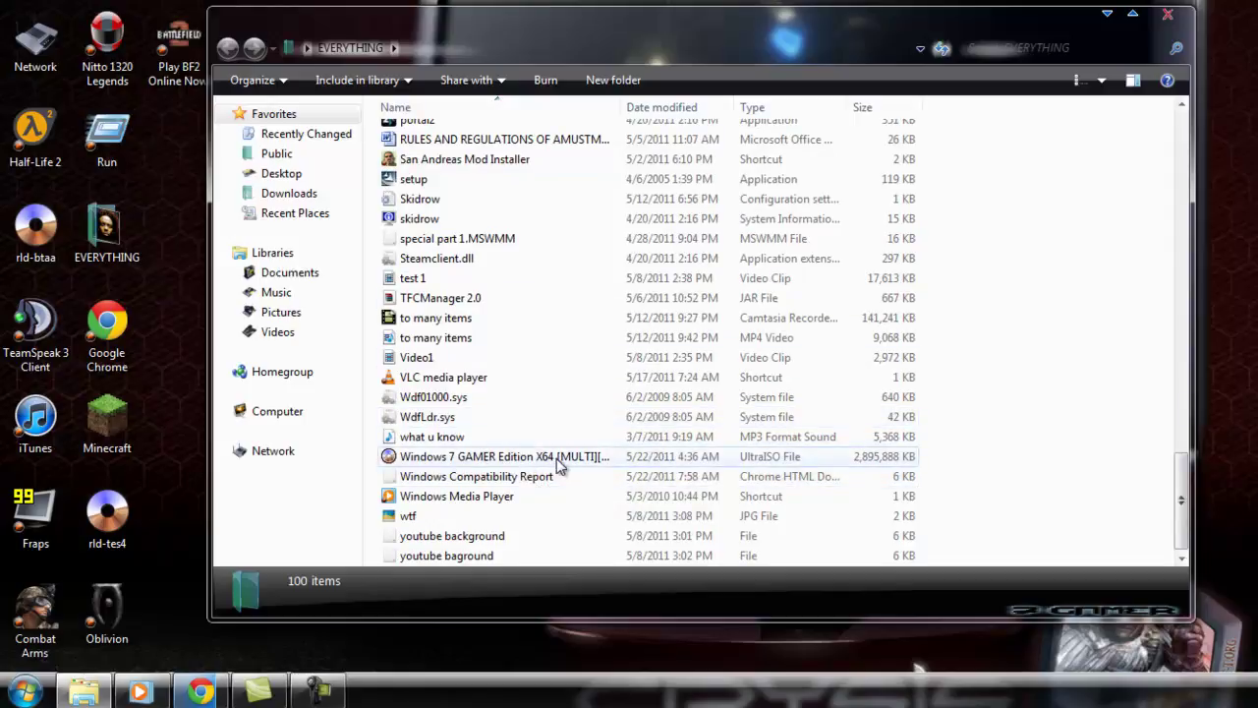
{"action": "scroll", "coordinate": [556, 465], "scroll_direction": "up", "scroll_amount": 1}
{"action": "scroll", "coordinate": [557, 465], "scroll_direction": "up", "scroll_amount": 15}
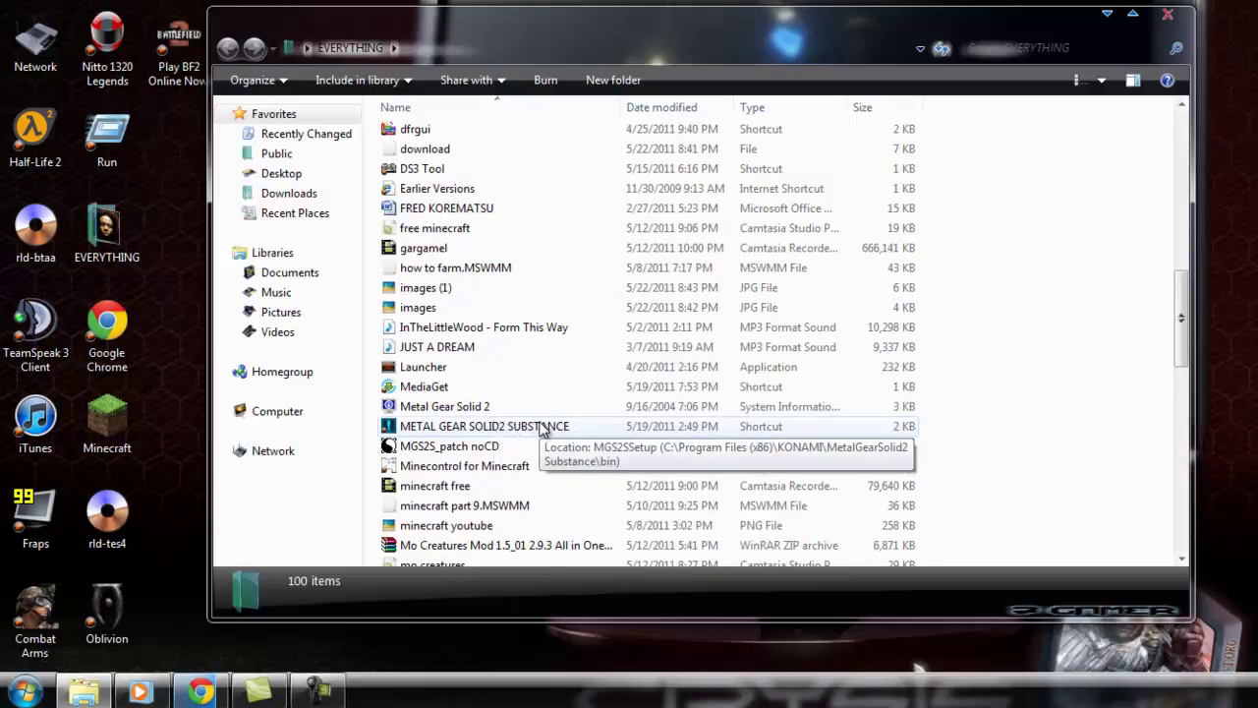
{"action": "scroll", "coordinate": [539, 429], "scroll_direction": "up", "scroll_amount": 2}
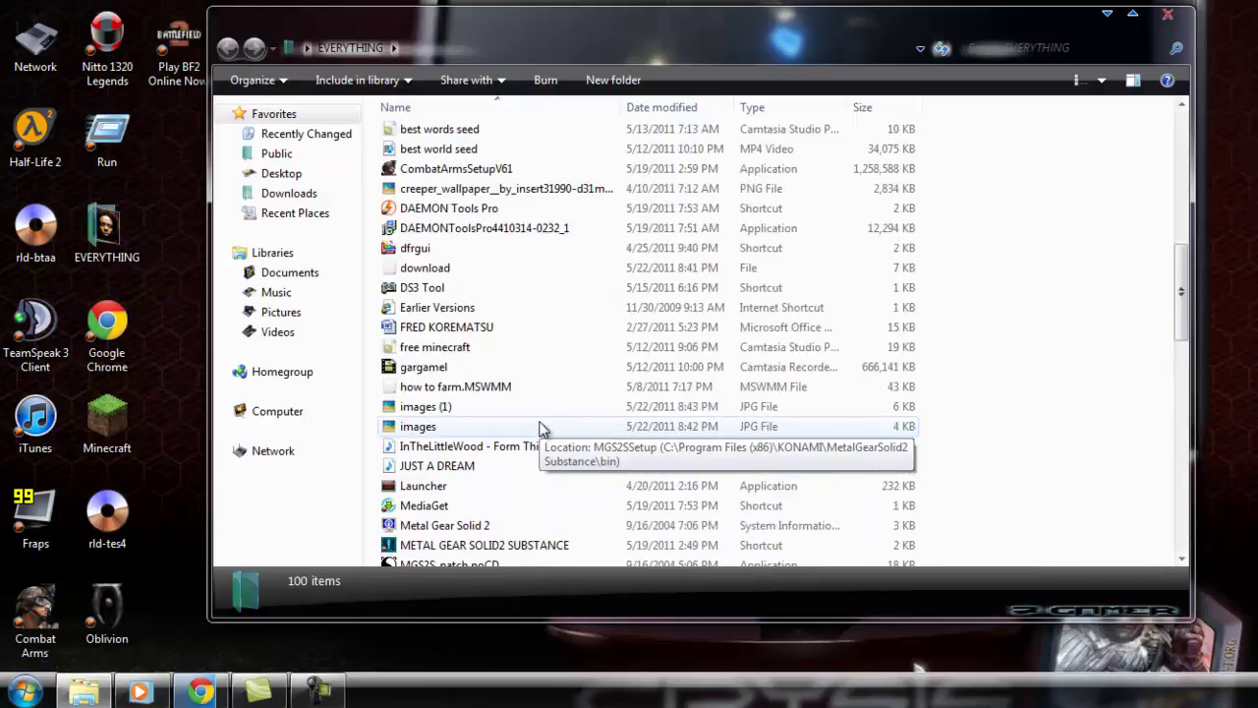
{"action": "scroll", "coordinate": [541, 428], "scroll_direction": "up", "scroll_amount": 1}
{"action": "scroll", "coordinate": [541, 453], "scroll_direction": "down", "scroll_amount": 3}
- Launch the METAL GEAR SOLID2 SUBSTANCE shortcut and try to run the game from its launcher
{"action": "left_click", "coordinate": [546, 440]}
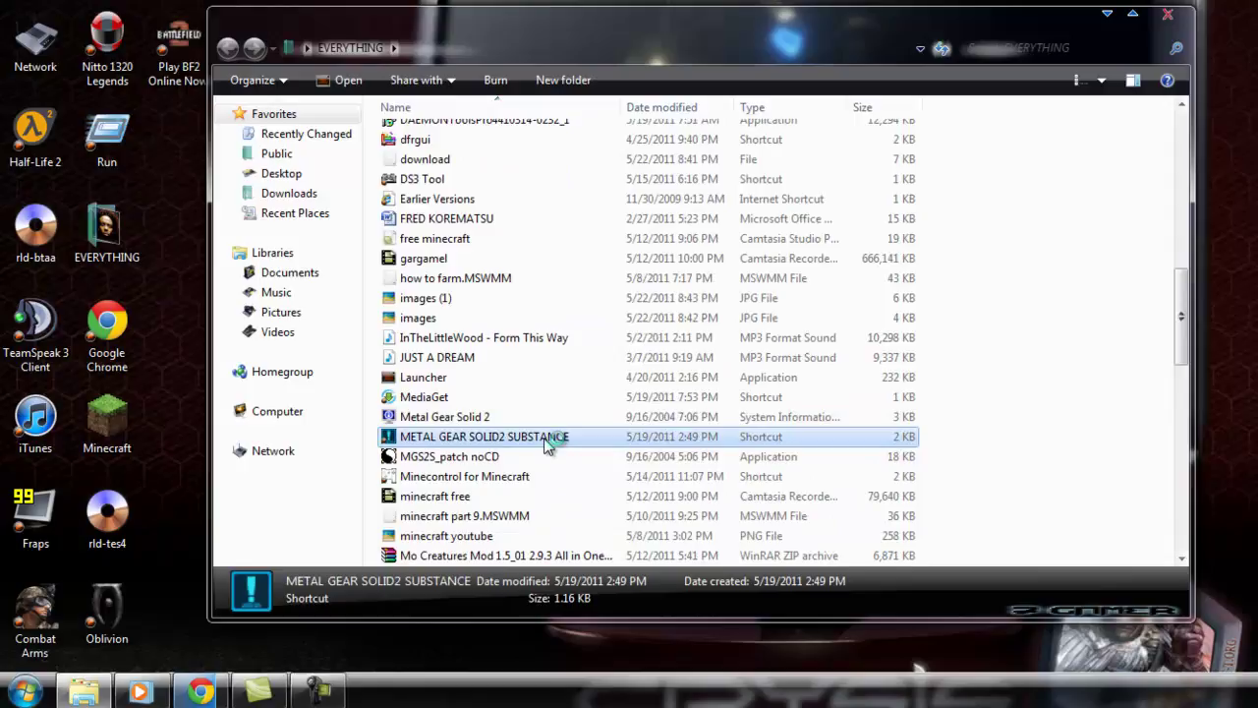
{"action": "double_click", "coordinate": [548, 445]}
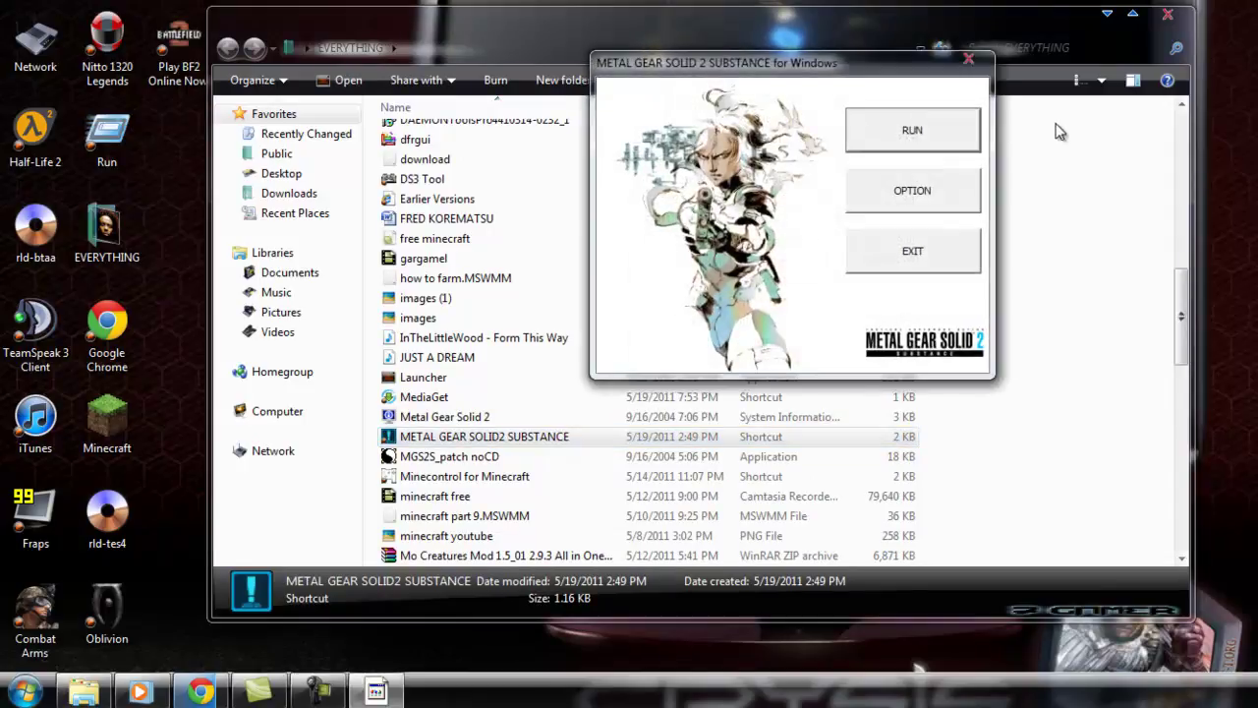
{"action": "left_click", "coordinate": [924, 132]}
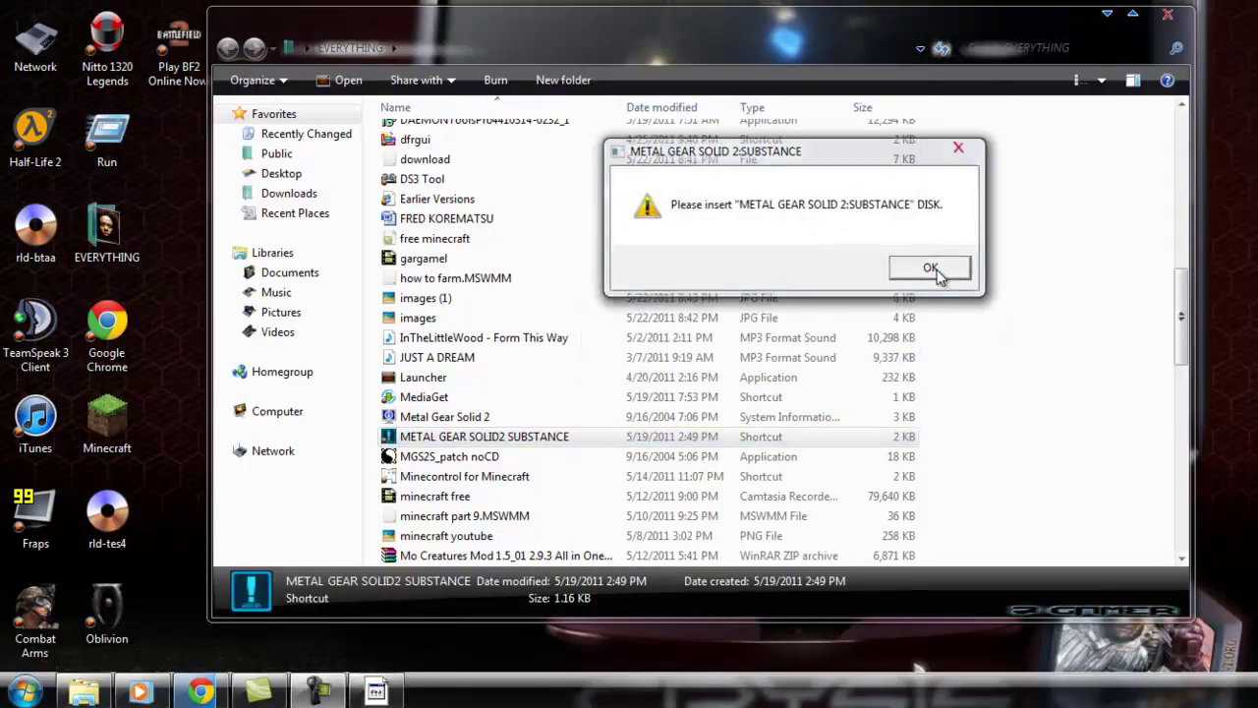
{"action": "left_click", "coordinate": [931, 268]}
- Minimize the EVERYTHING folder and choose to reinstall the game setup program using the recommended settings
{"action": "left_click", "coordinate": [1104, 19]}
{"action": "left_click", "coordinate": [23, 691]}
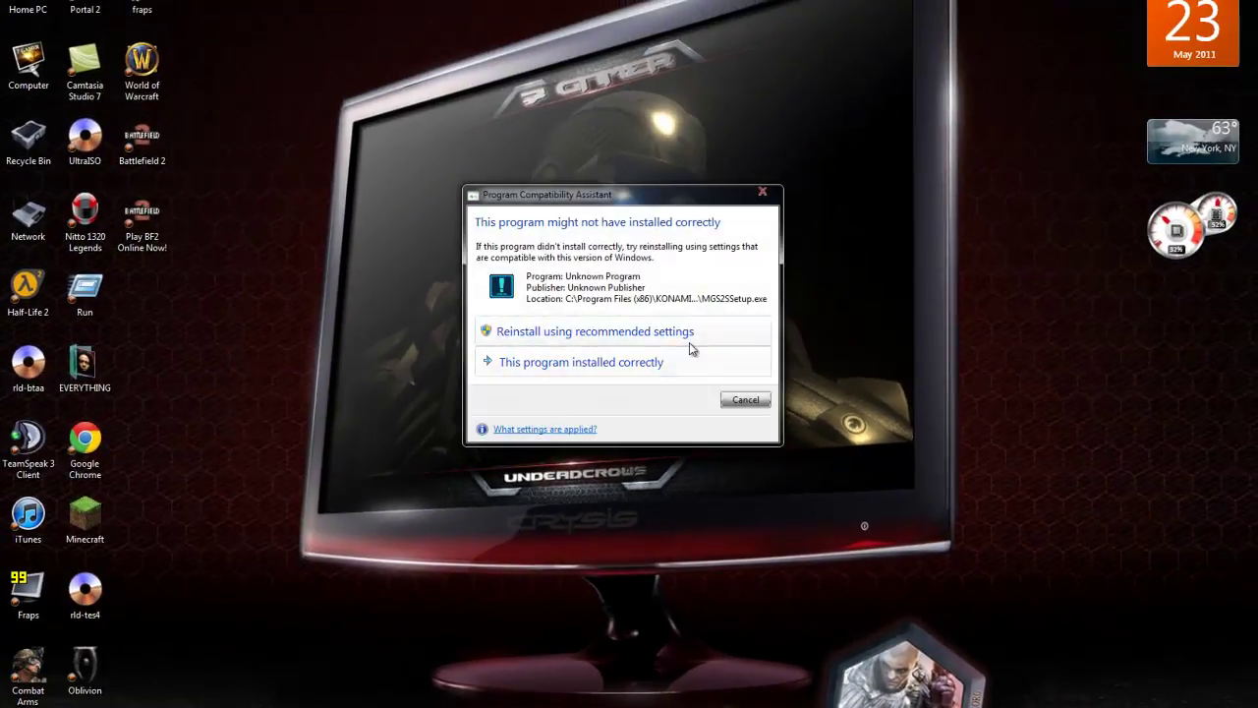
{"action": "left_click", "coordinate": [670, 342]}
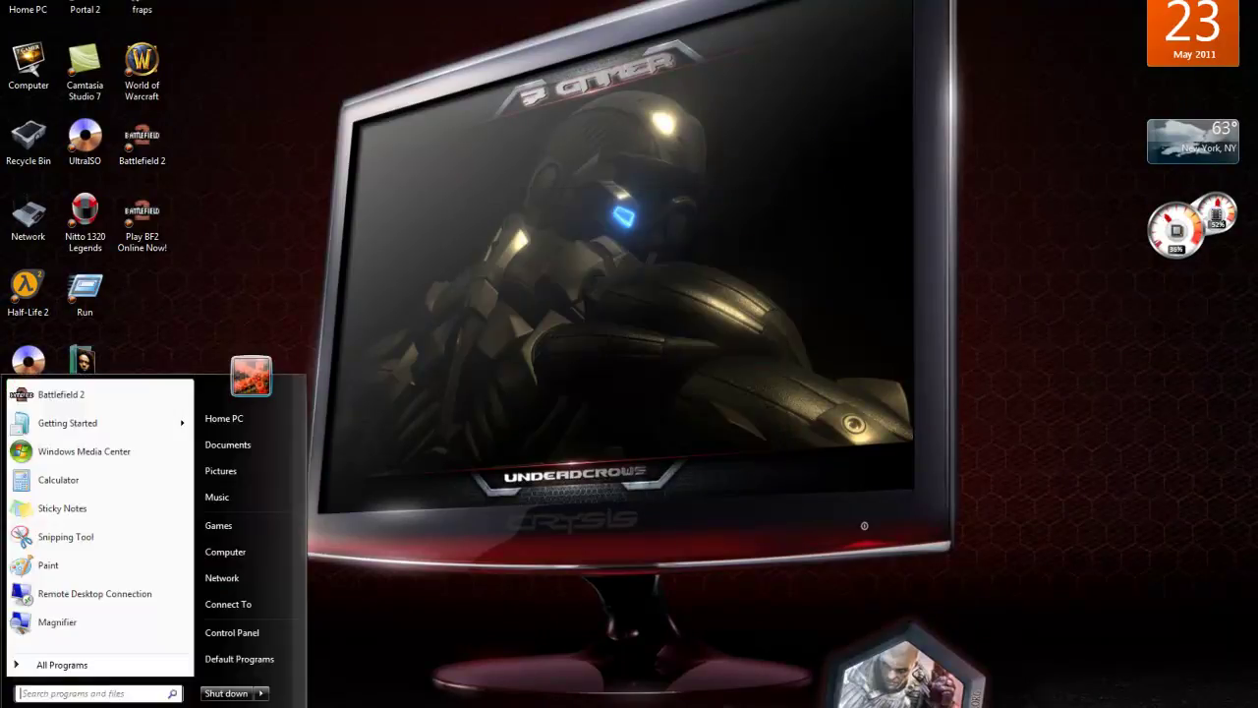
- Open the Snipping Tool and capture a rectangular snip around the METAL GEAR SOLID 2 SUBSTANCE launcher window
{"action": "key", "text": "super"}
{"action": "left_click", "coordinate": [111, 536]}
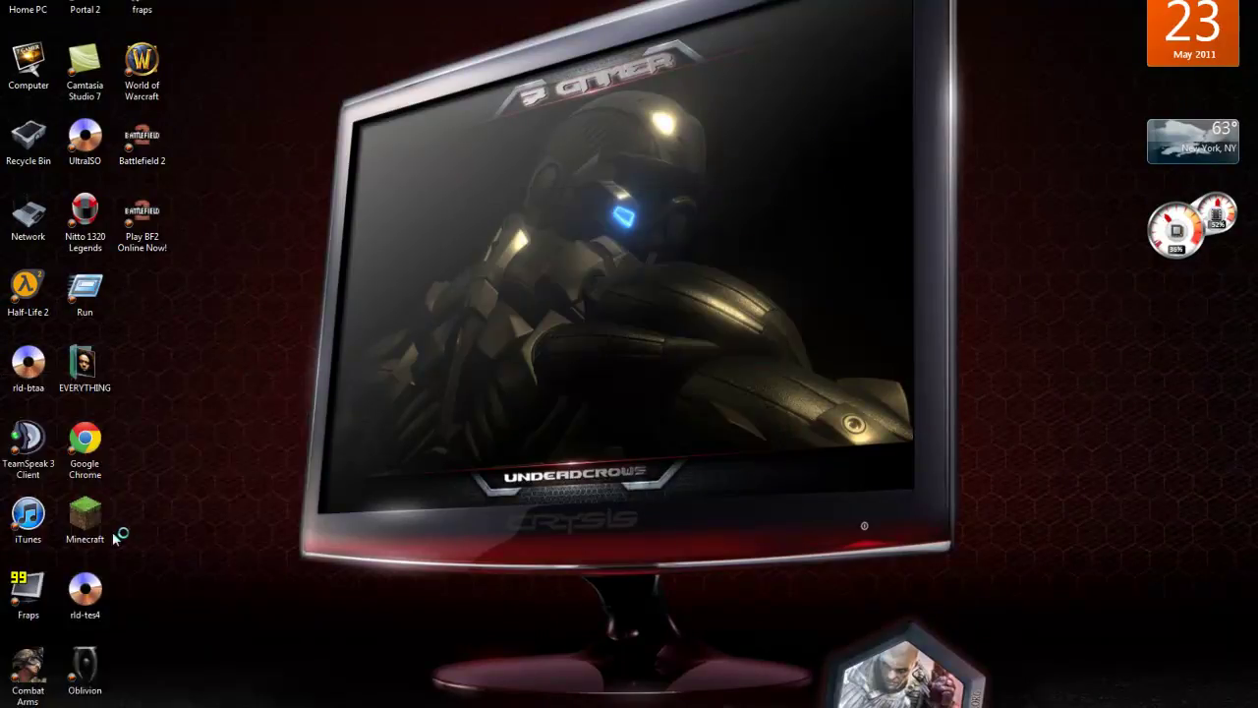
{"action": "key", "text": "super"}
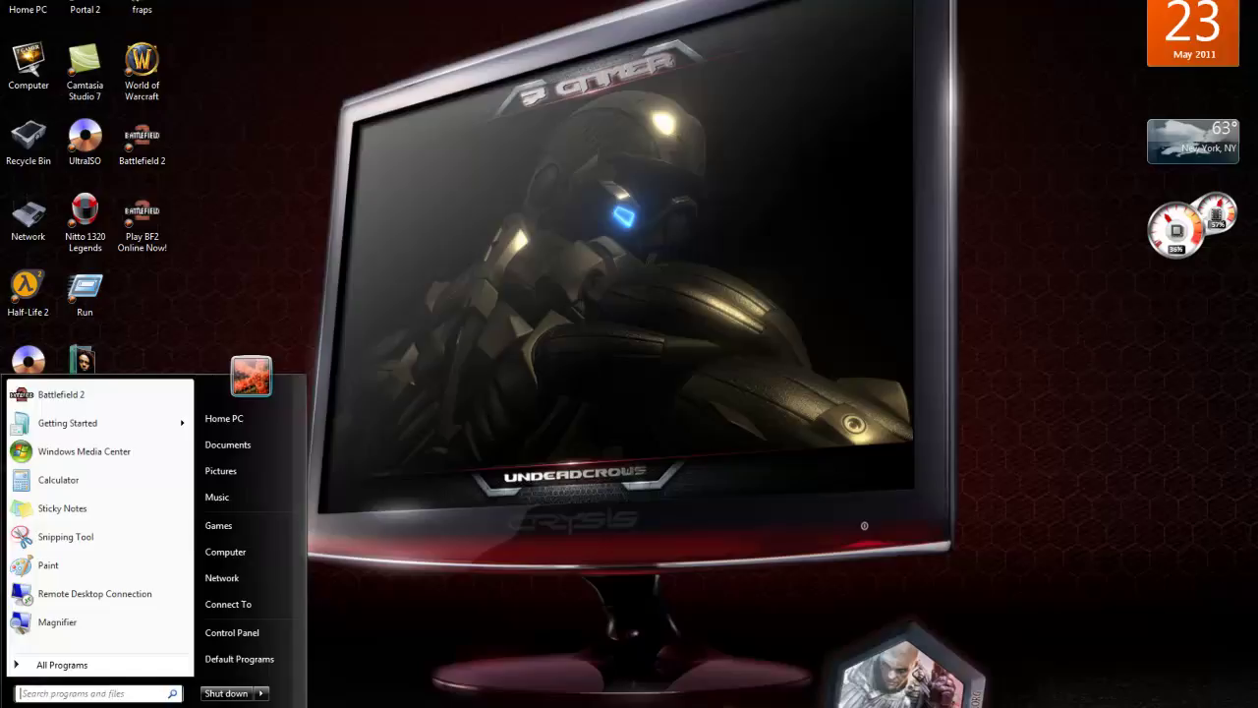
{"action": "key", "text": "super"}
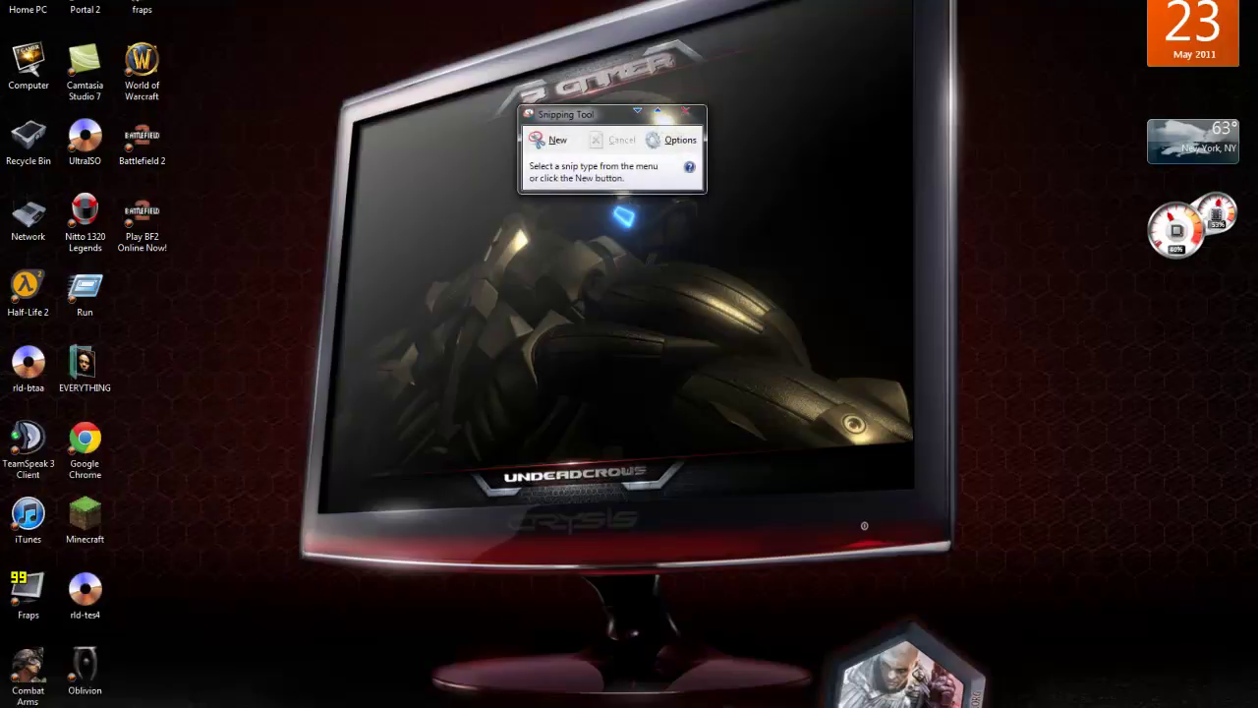
{"action": "left_click", "coordinate": [546, 141]}
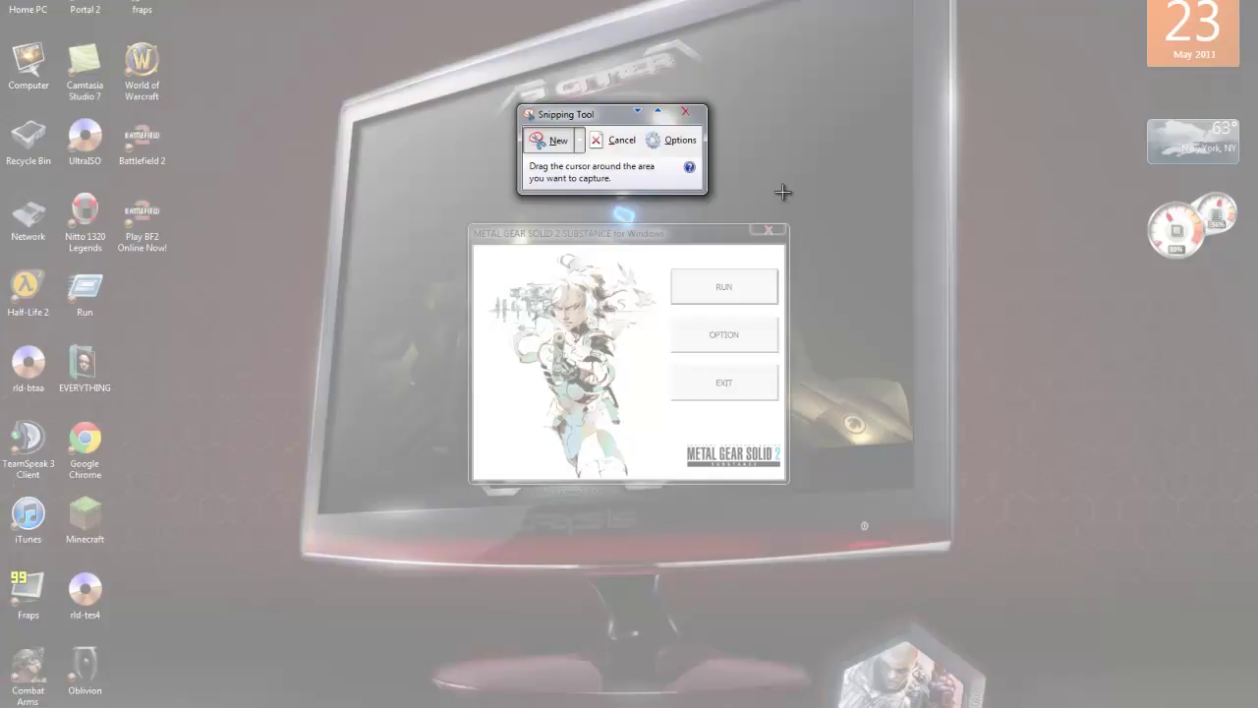
{"action": "left_click_drag", "start_coordinate": [851, 229], "coordinate": [425, 538]}
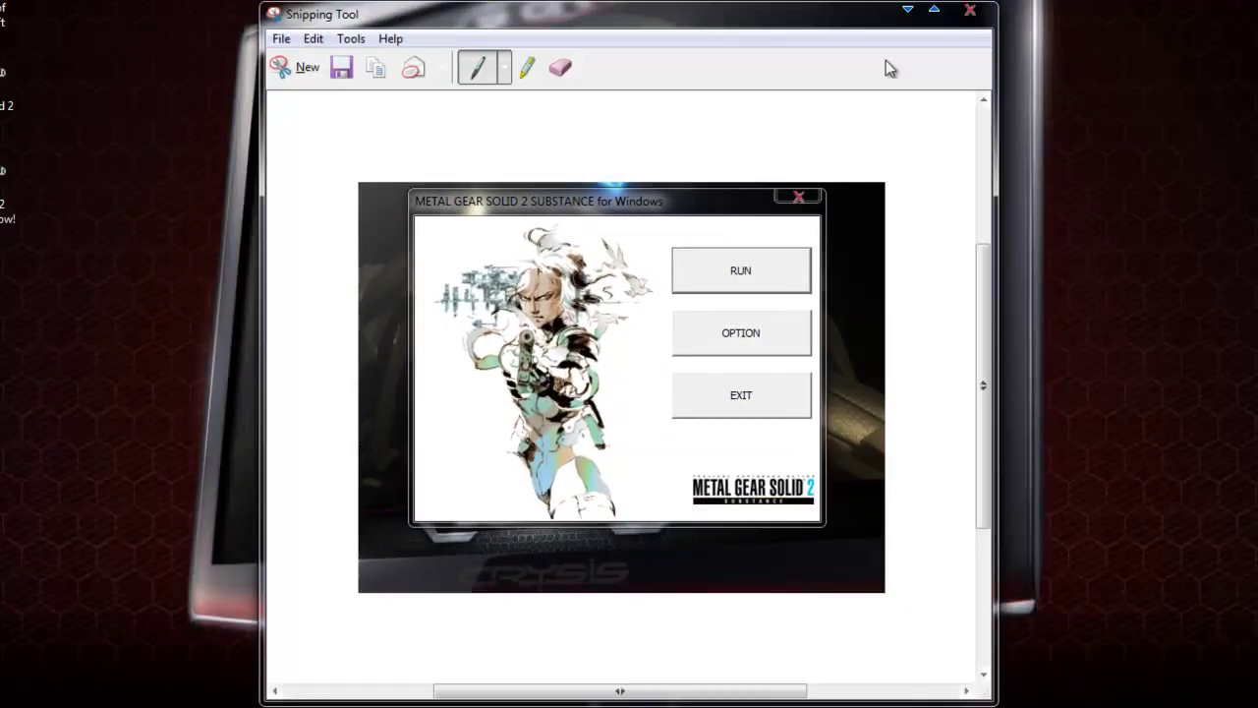
- Mark the snip with yellow highlighter strokes and close it without saving the changes
{"action": "left_click", "coordinate": [528, 66]}
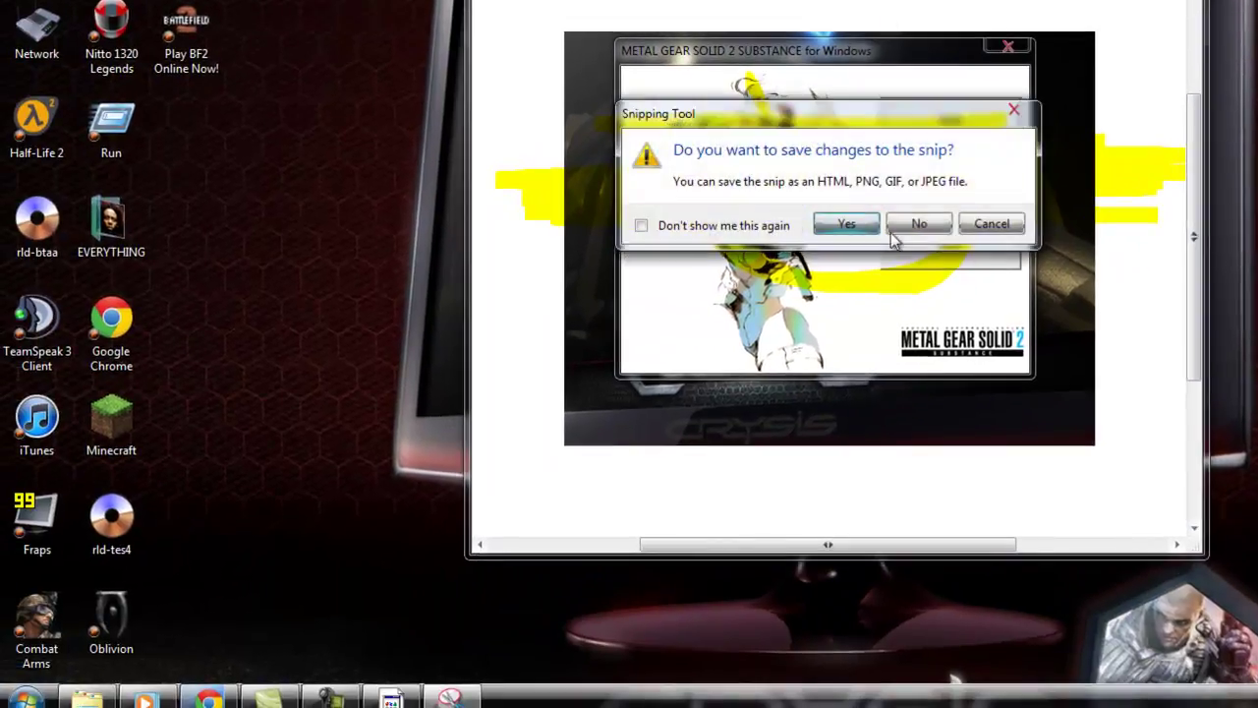
{"action": "left_click", "coordinate": [915, 226]}
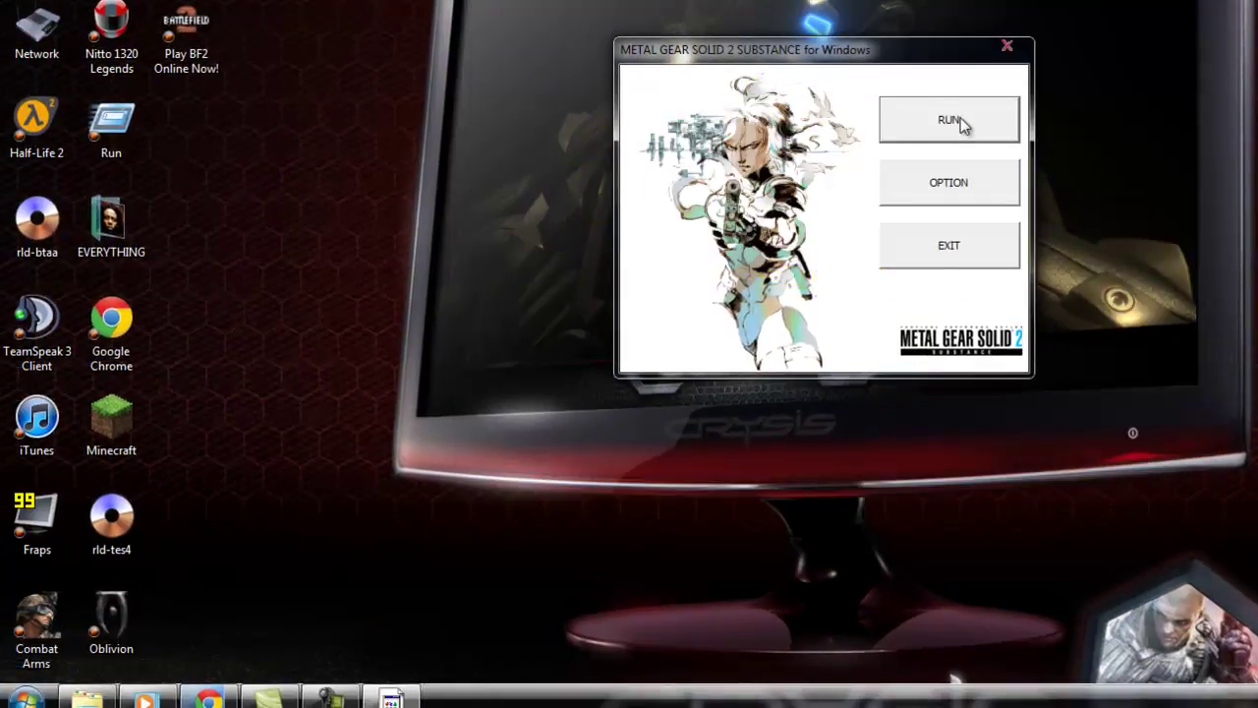
- Try again to run METAL GEAR SOLID 2 SUBSTANCE from its open launcher window
{"action": "left_click", "coordinate": [949, 120]}
{"action": "left_click", "coordinate": [966, 262]}
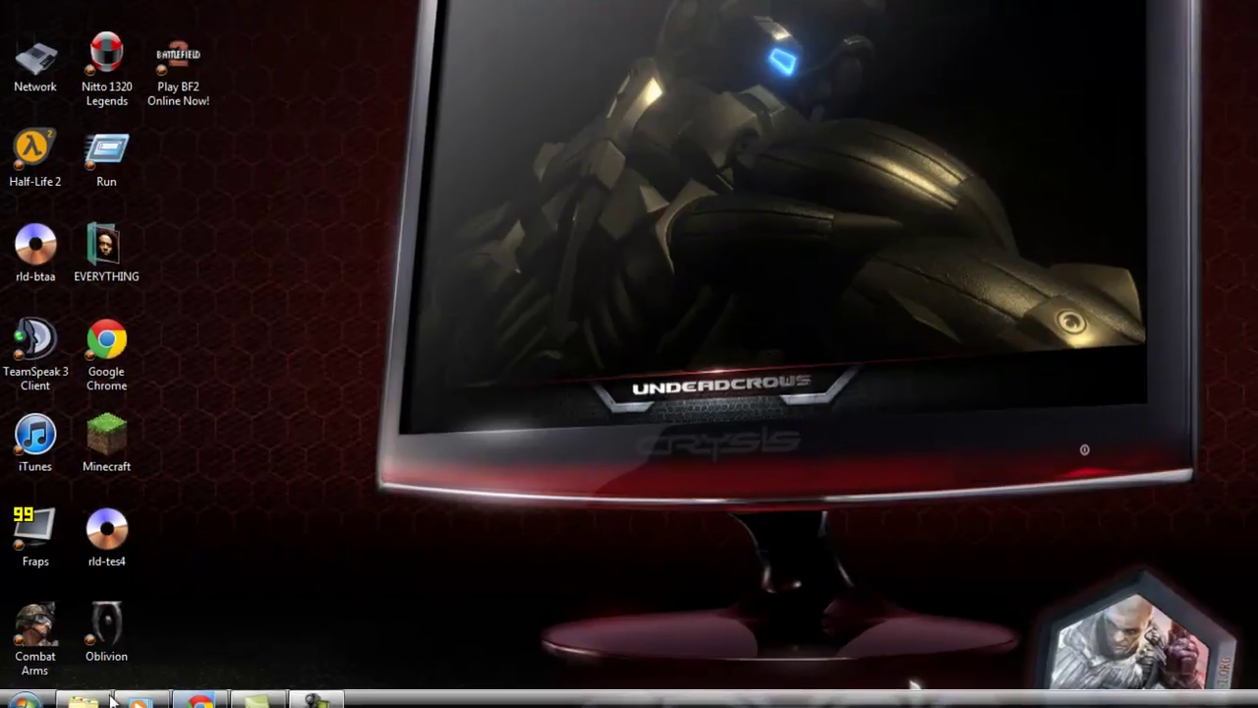
- Open the Magnifier, zoom the screen out to 100% and back in, and close it
{"action": "left_click", "coordinate": [24, 698]}
{"action": "key", "text": "Escape"}
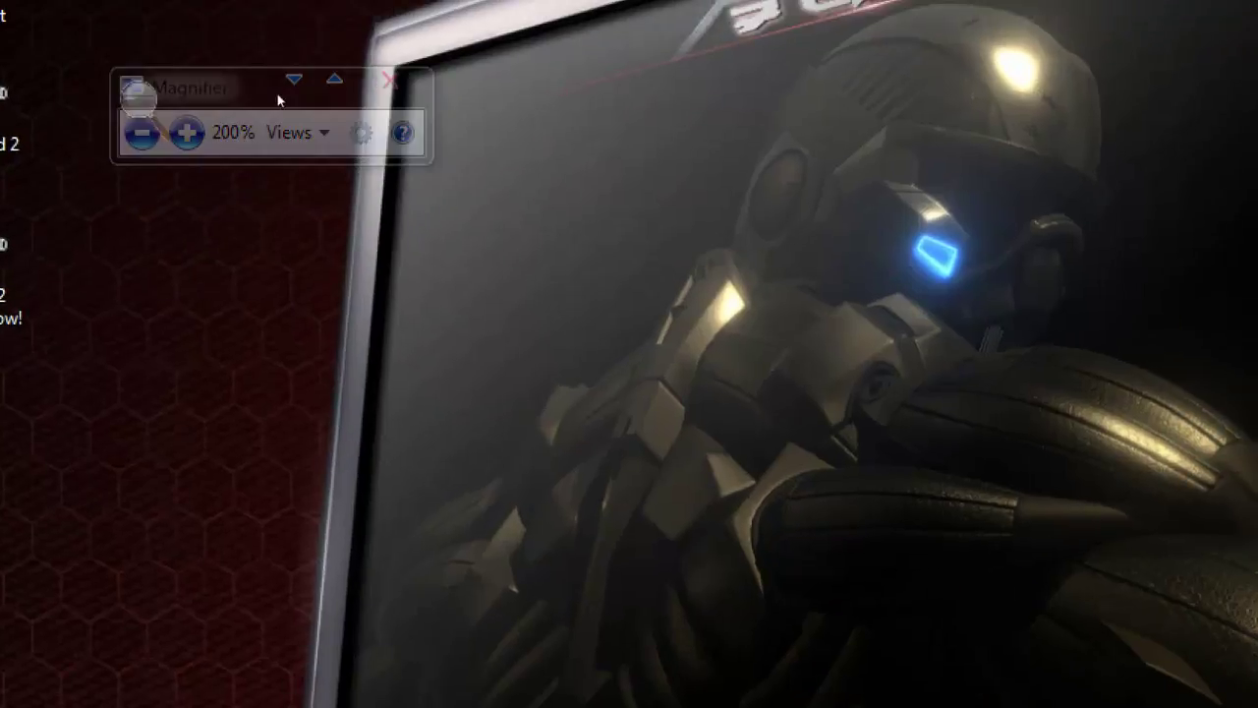
{"action": "left_click", "coordinate": [236, 142]}
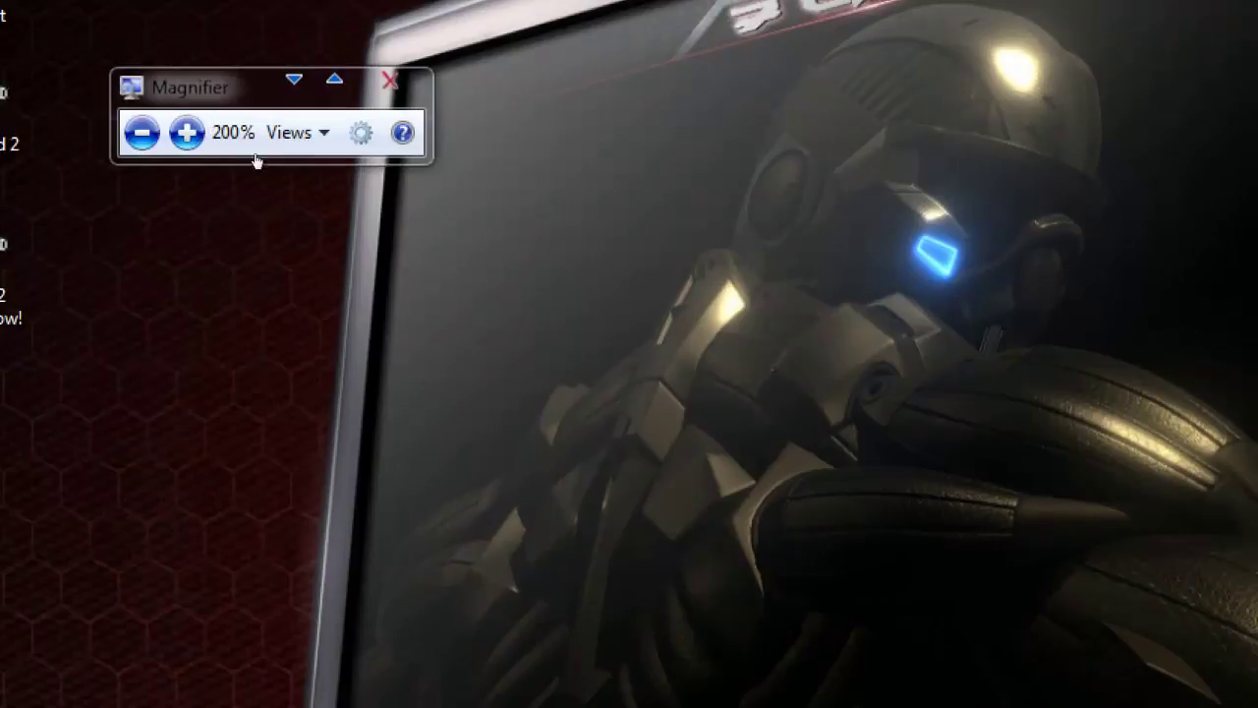
{"action": "left_click", "coordinate": [236, 163]}
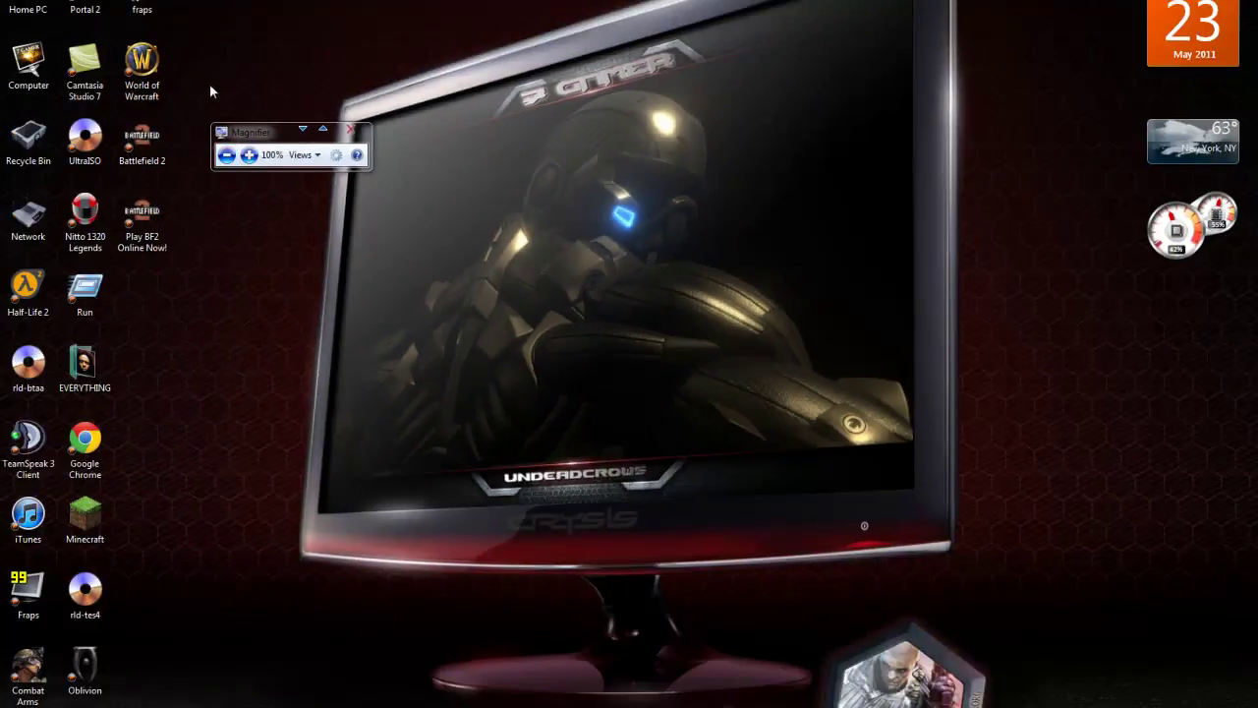
{"action": "left_click", "coordinate": [249, 157]}
{"action": "left_click_drag", "start_coordinate": [216, 9], "coordinate": [366, 206]}
{"action": "left_click", "coordinate": [210, 165]}
{"action": "left_click", "coordinate": [351, 129]}
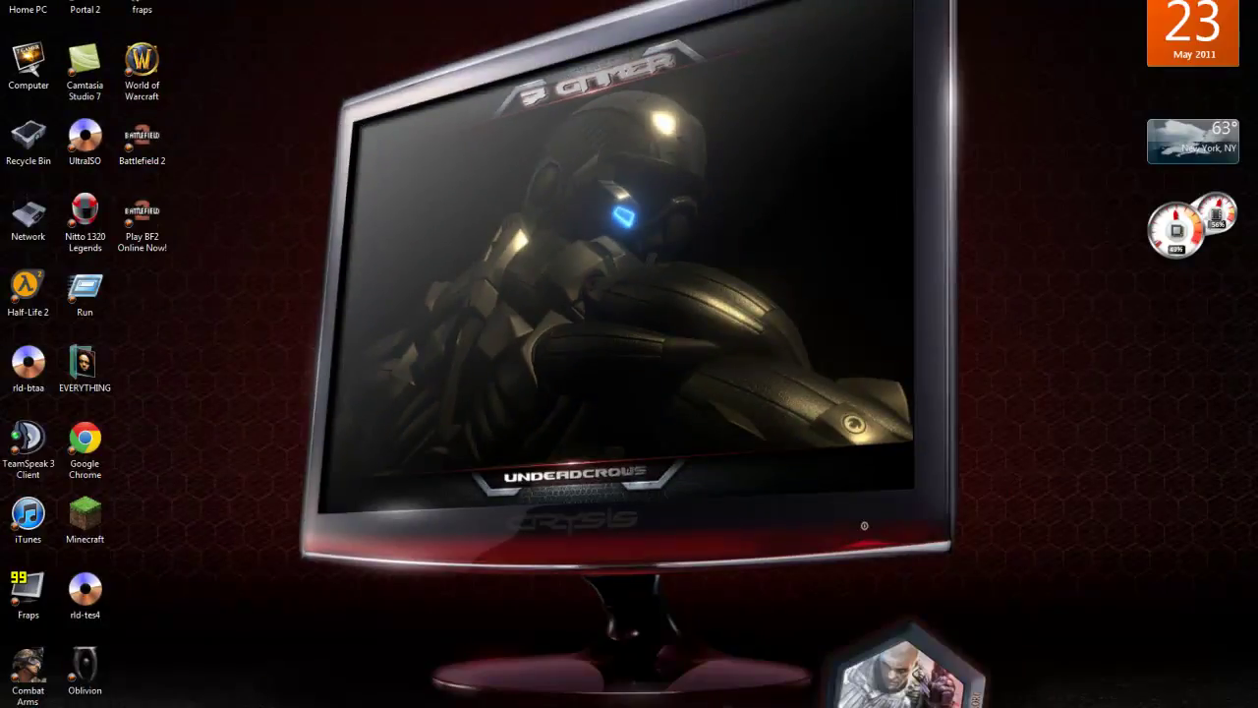
- Open Sticky Notes to place a blank yellow note on the desktop
{"action": "key", "text": "super"}
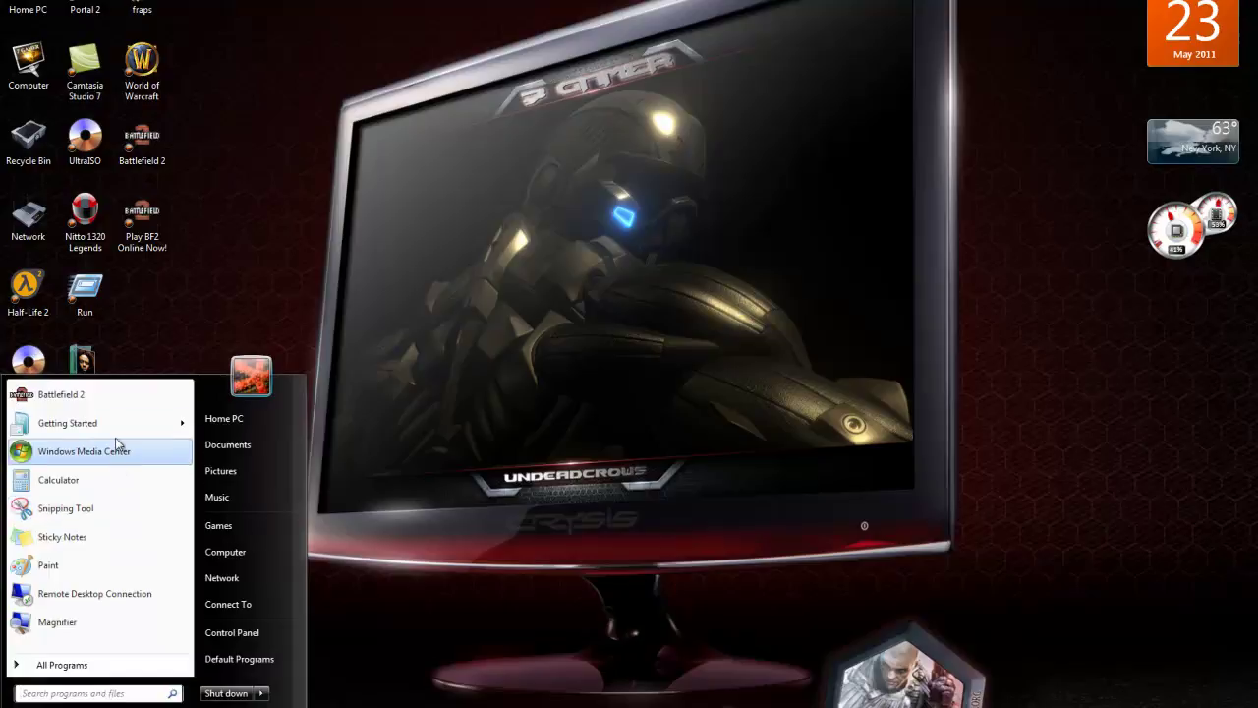
{"action": "left_click", "coordinate": [99, 547]}
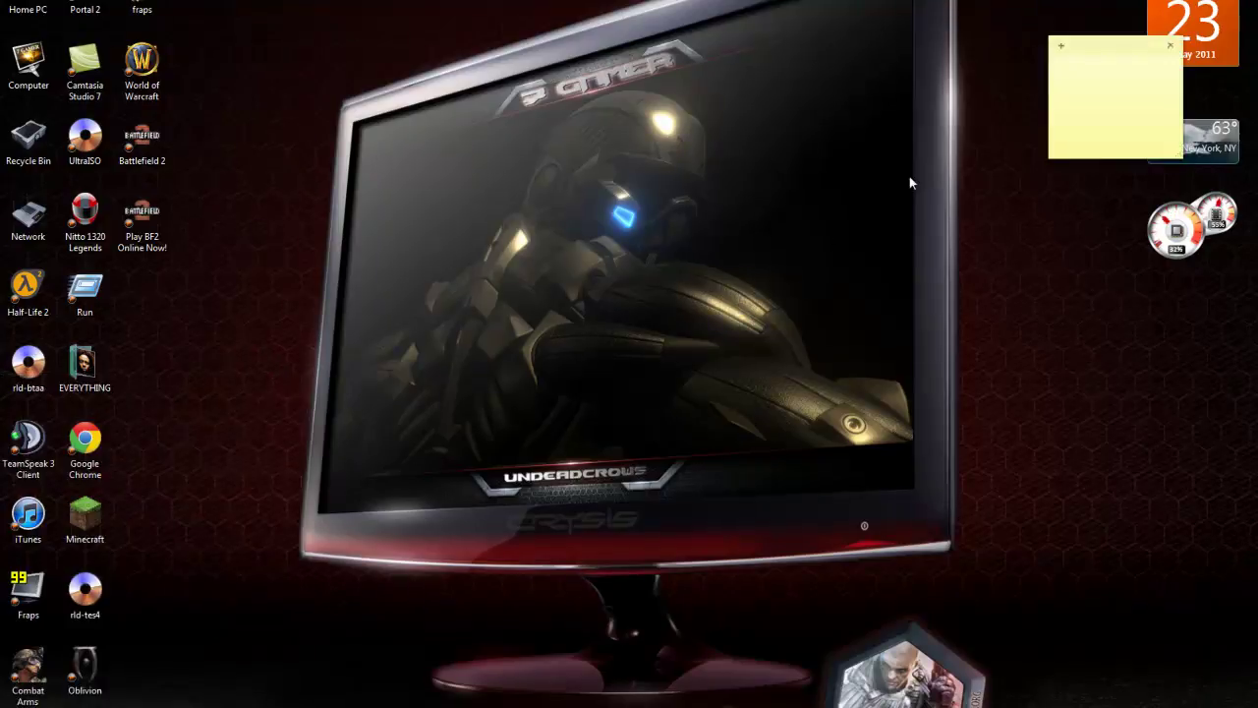
- Move the sticky note below the desktop gadgets, write "HI" on it, and decline its deletion
{"action": "left_click_drag", "start_coordinate": [1091, 51], "coordinate": [1087, 297]}
{"action": "left_click", "coordinate": [1149, 296]}
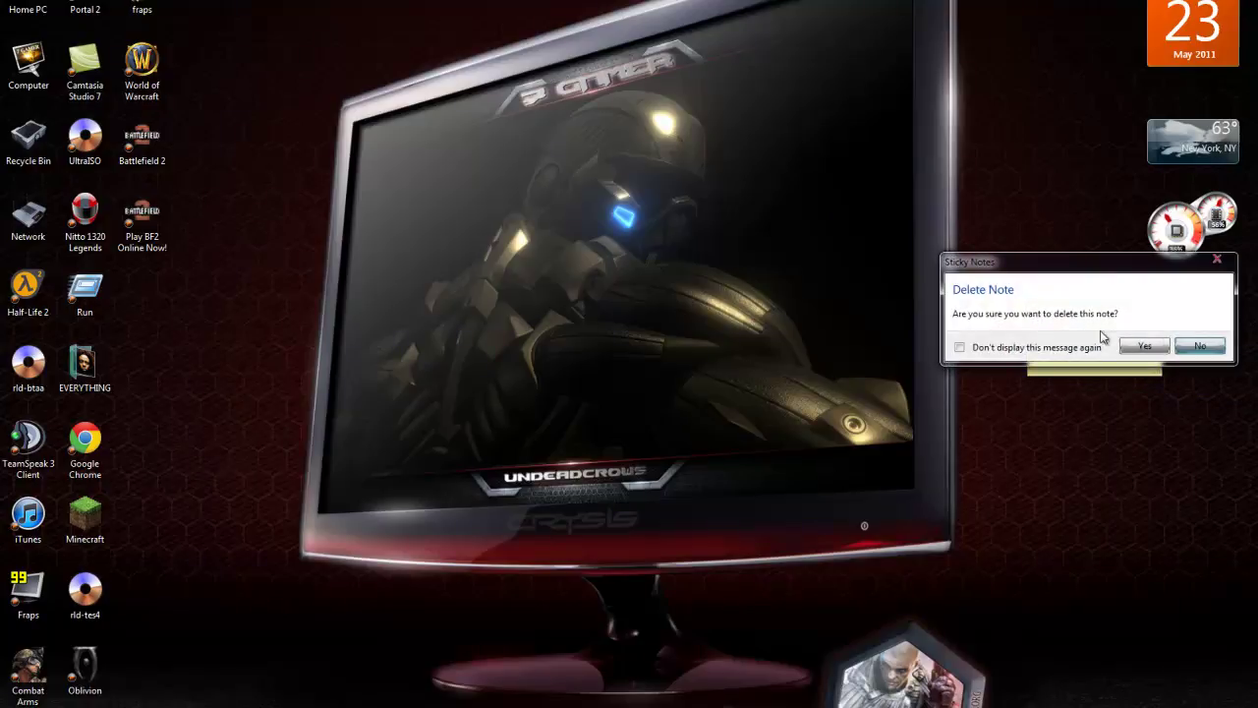
{"action": "left_click", "coordinate": [1200, 347]}
{"action": "key", "text": "super"}
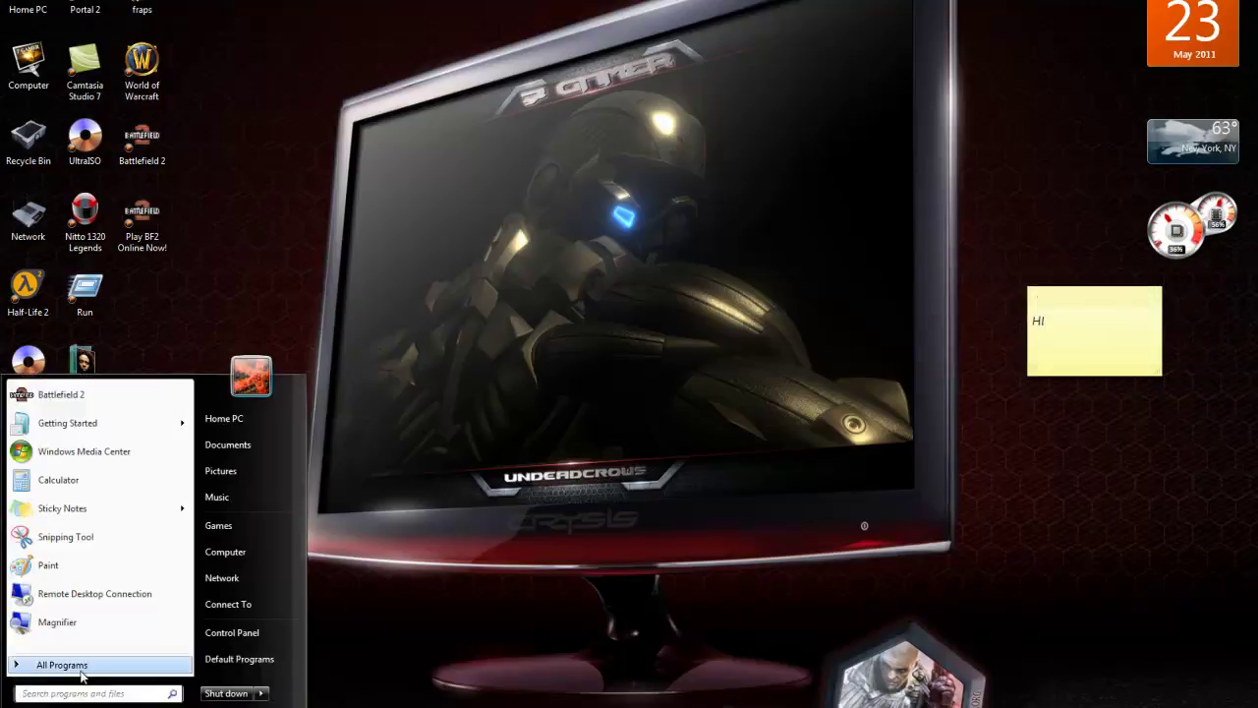
{"action": "key", "text": "super"}
- Delete the "HI" sticky note from the desktop
{"action": "left_click", "coordinate": [1150, 297]}
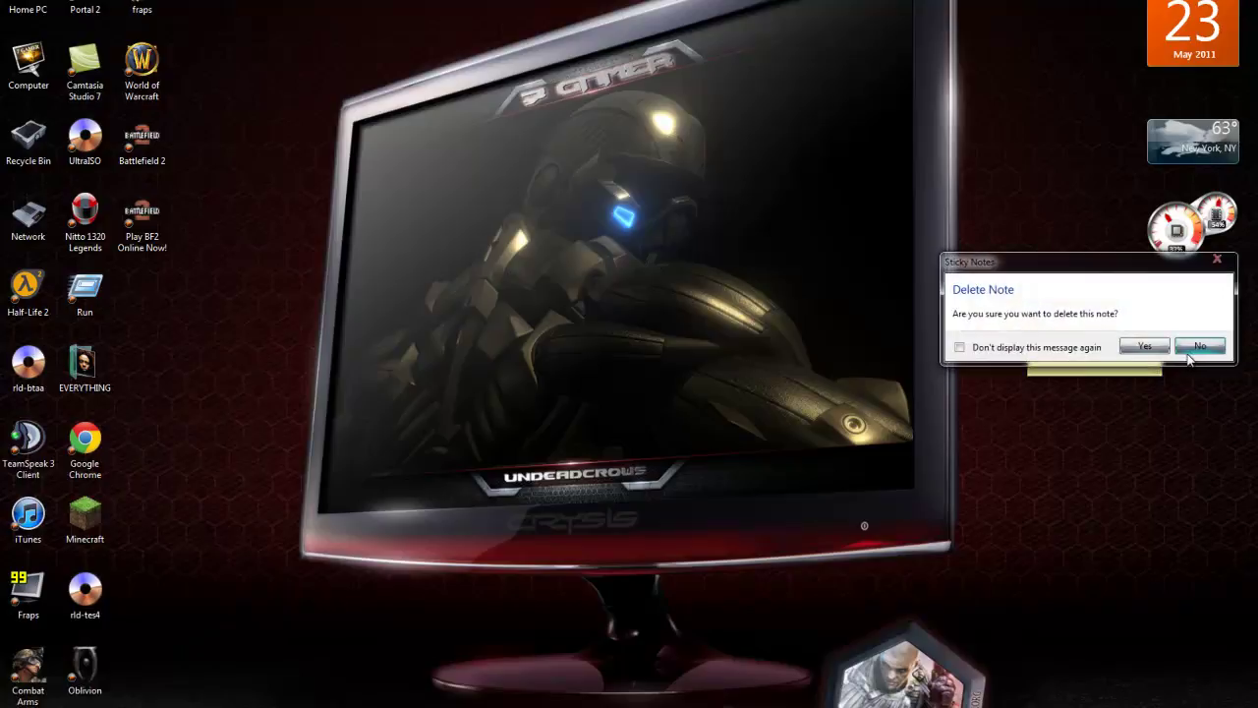
{"action": "left_click", "coordinate": [1201, 347]}
{"action": "left_click", "coordinate": [1152, 298]}
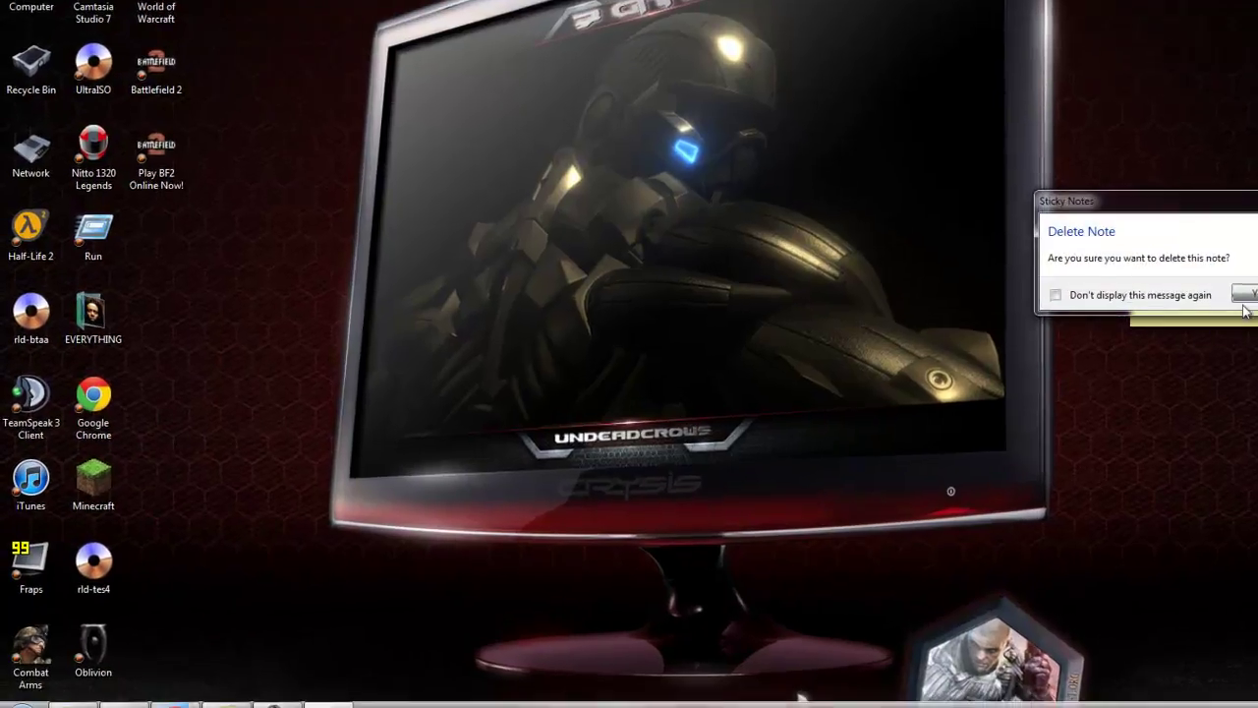
- Launch Adobe Photoshop CS4 from the list of installed programs
{"action": "key", "text": "super"}
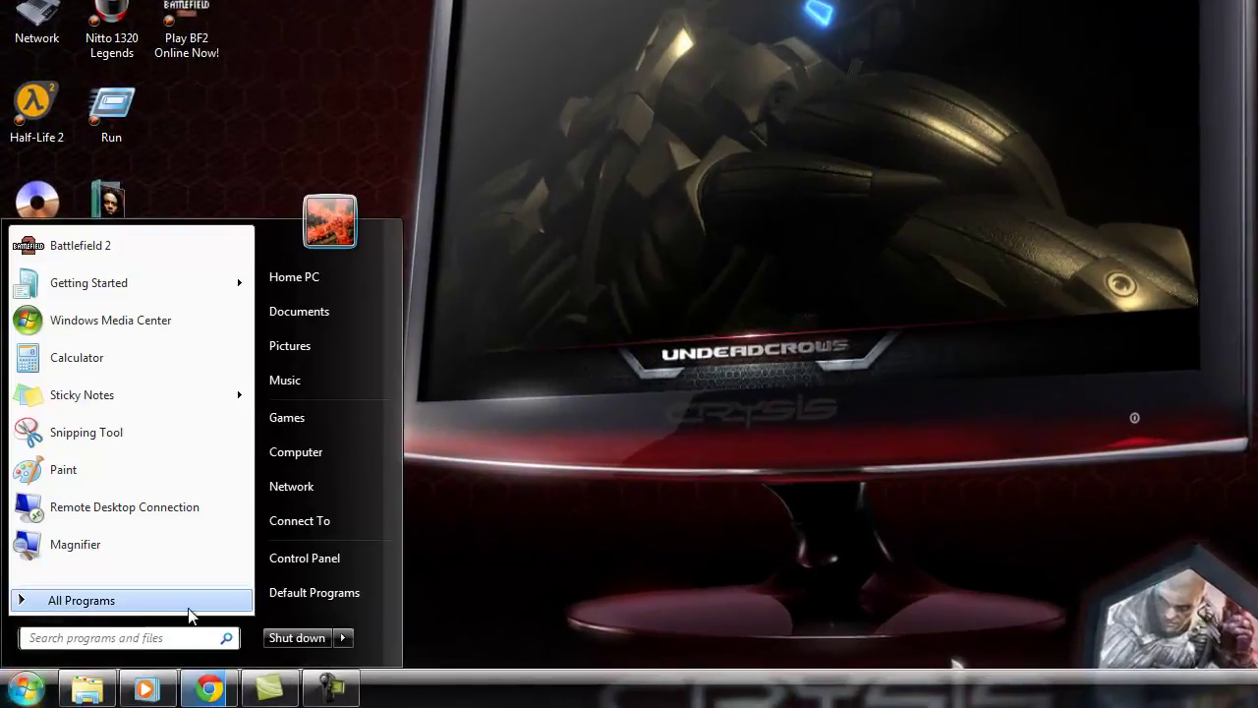
{"action": "left_click", "coordinate": [189, 615]}
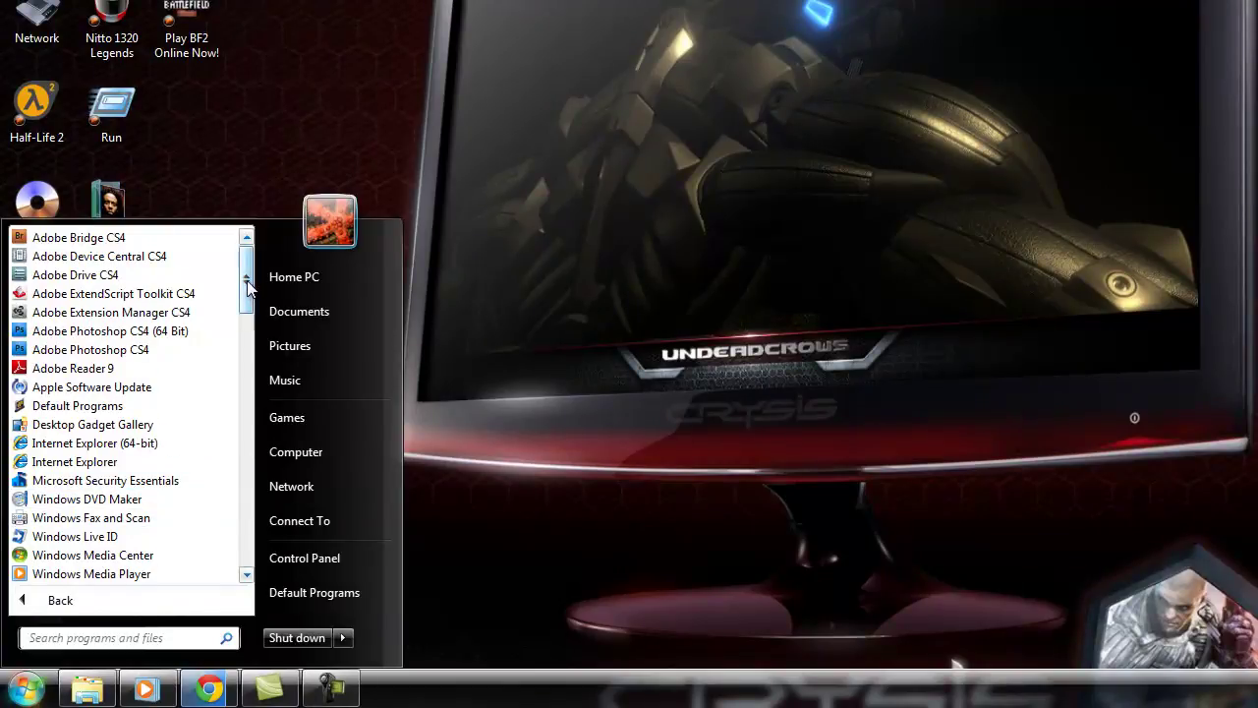
{"action": "left_click_drag", "start_coordinate": [248, 280], "coordinate": [236, 299]}
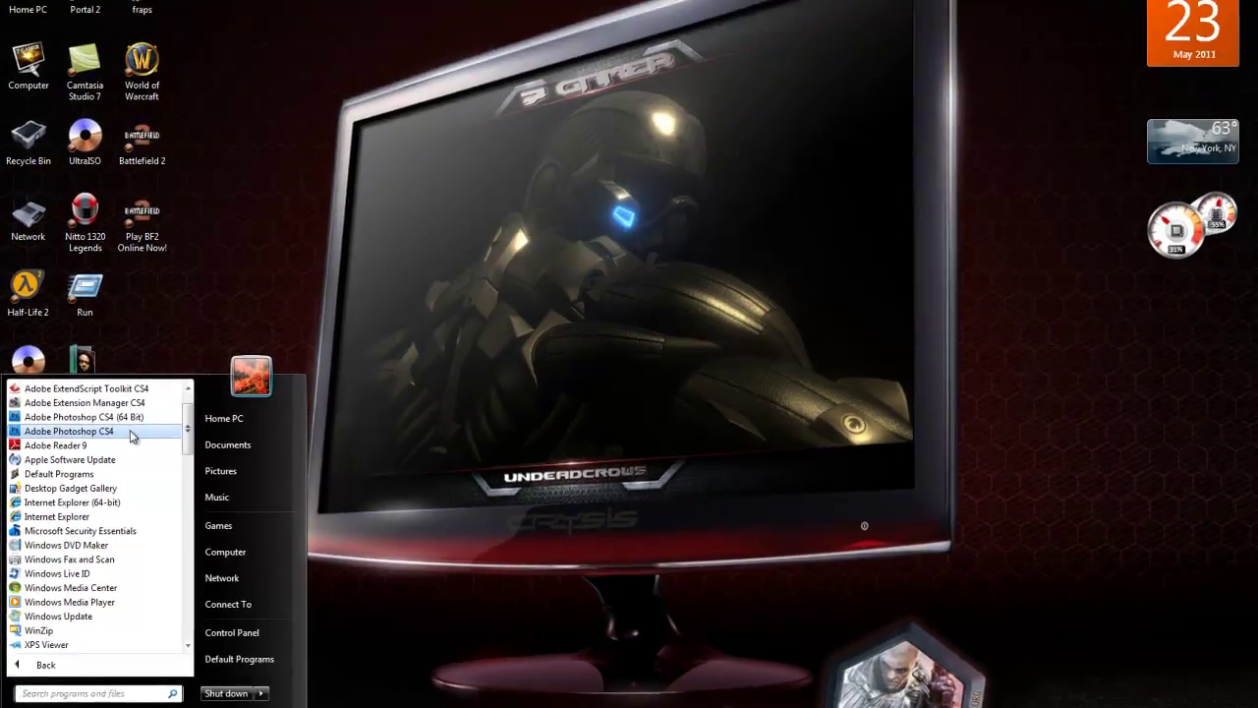
{"action": "left_click", "coordinate": [130, 431]}
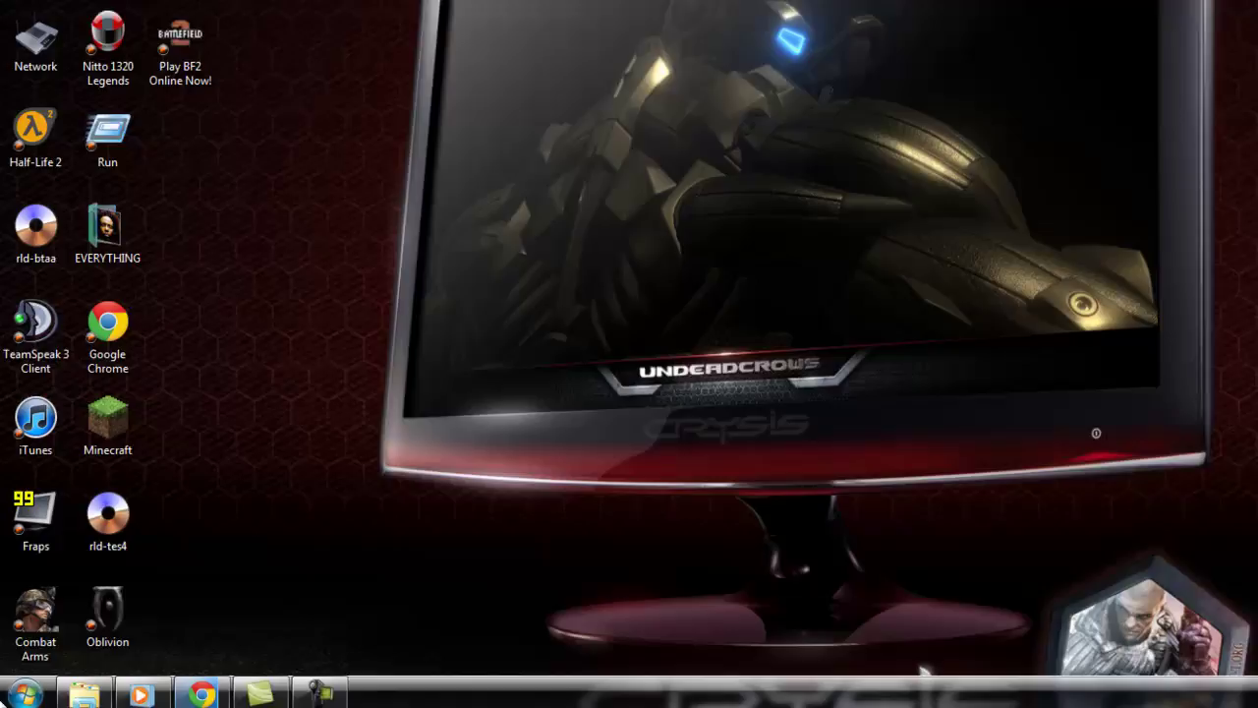
- Look through the full list of installed programs down to its end, return to its beginning, and close it
{"action": "key", "text": "super"}
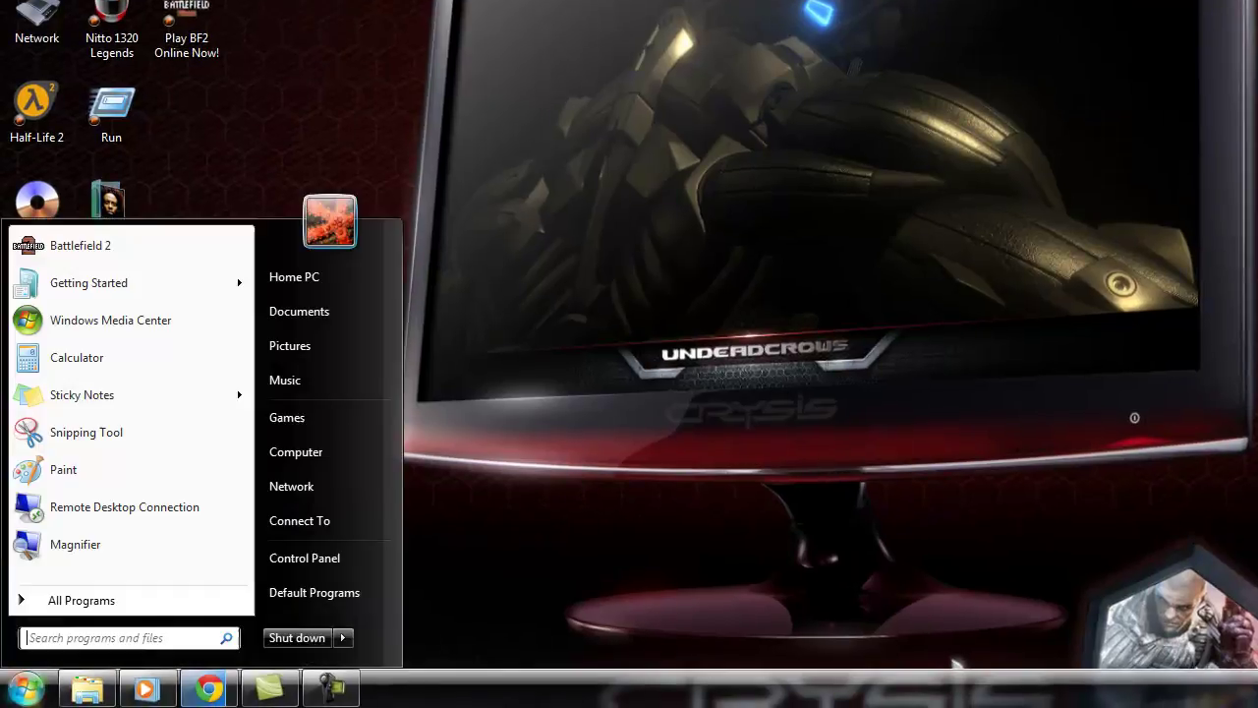
{"action": "left_click", "coordinate": [135, 604]}
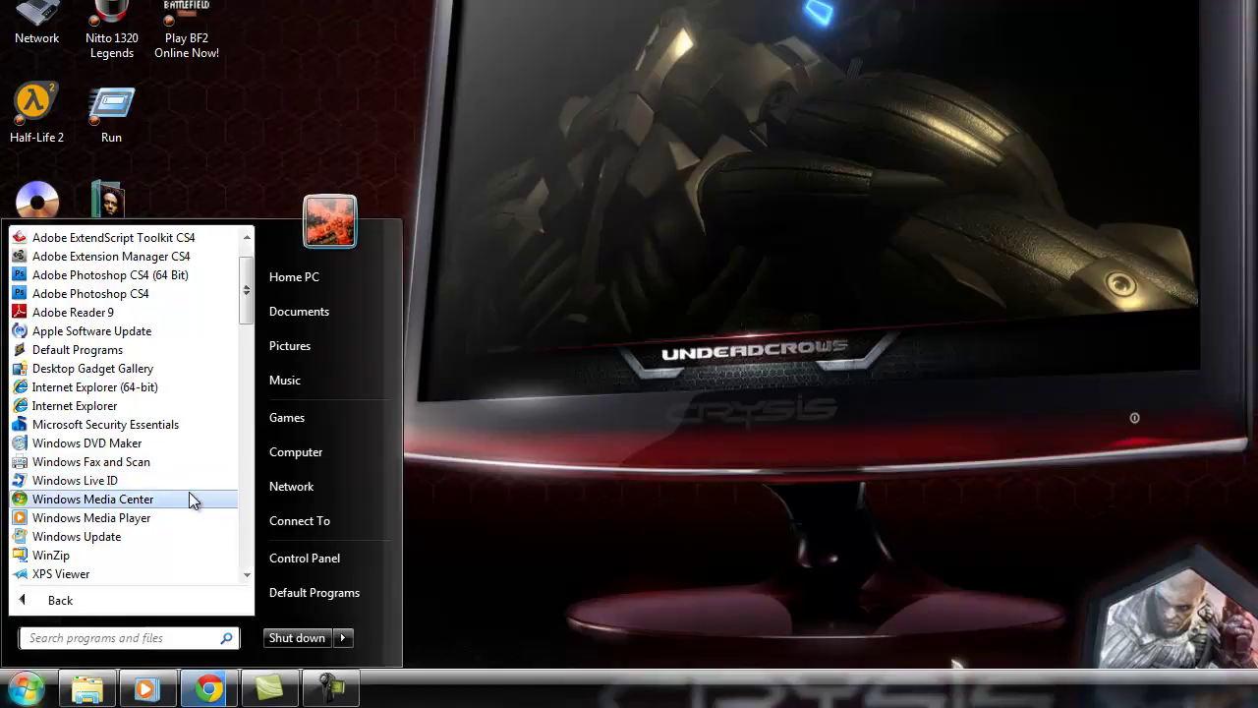
{"action": "scroll", "coordinate": [189, 492], "scroll_direction": "down", "scroll_amount": 1}
{"action": "scroll", "coordinate": [182, 488], "scroll_direction": "down", "scroll_amount": 1}
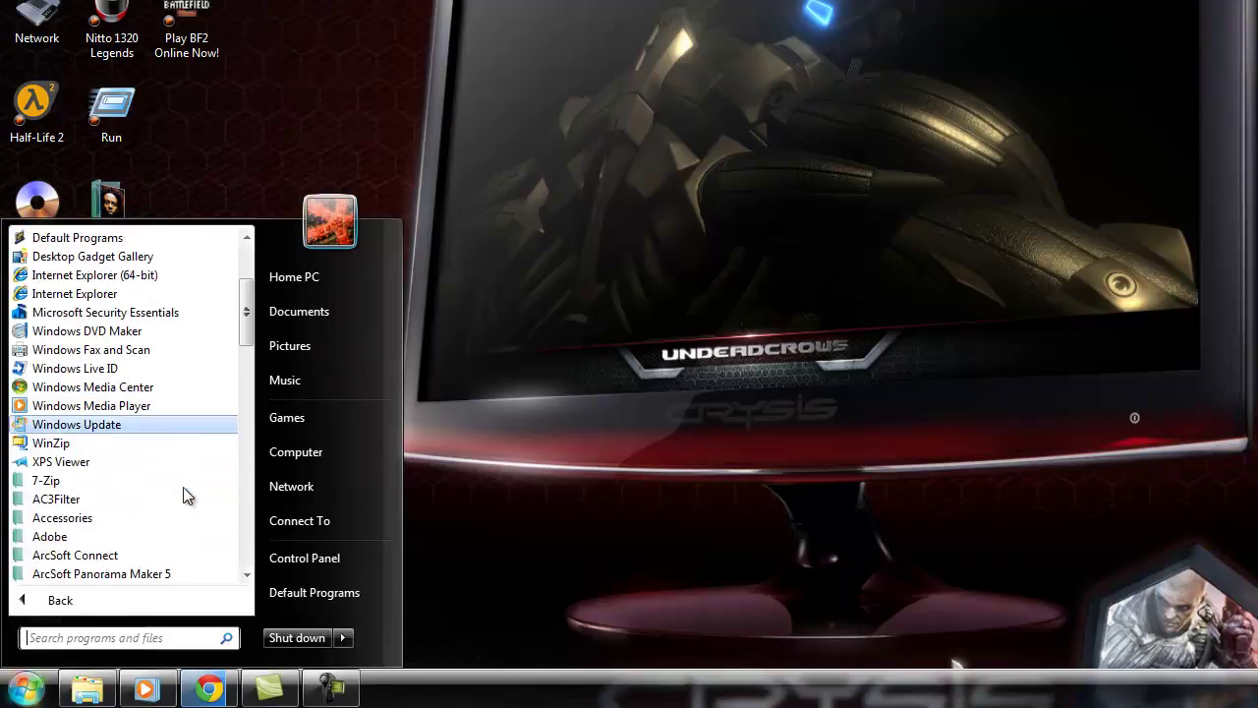
{"action": "scroll", "coordinate": [163, 469], "scroll_direction": "down", "scroll_amount": 5}
{"action": "scroll", "coordinate": [164, 469], "scroll_direction": "down", "scroll_amount": 15}
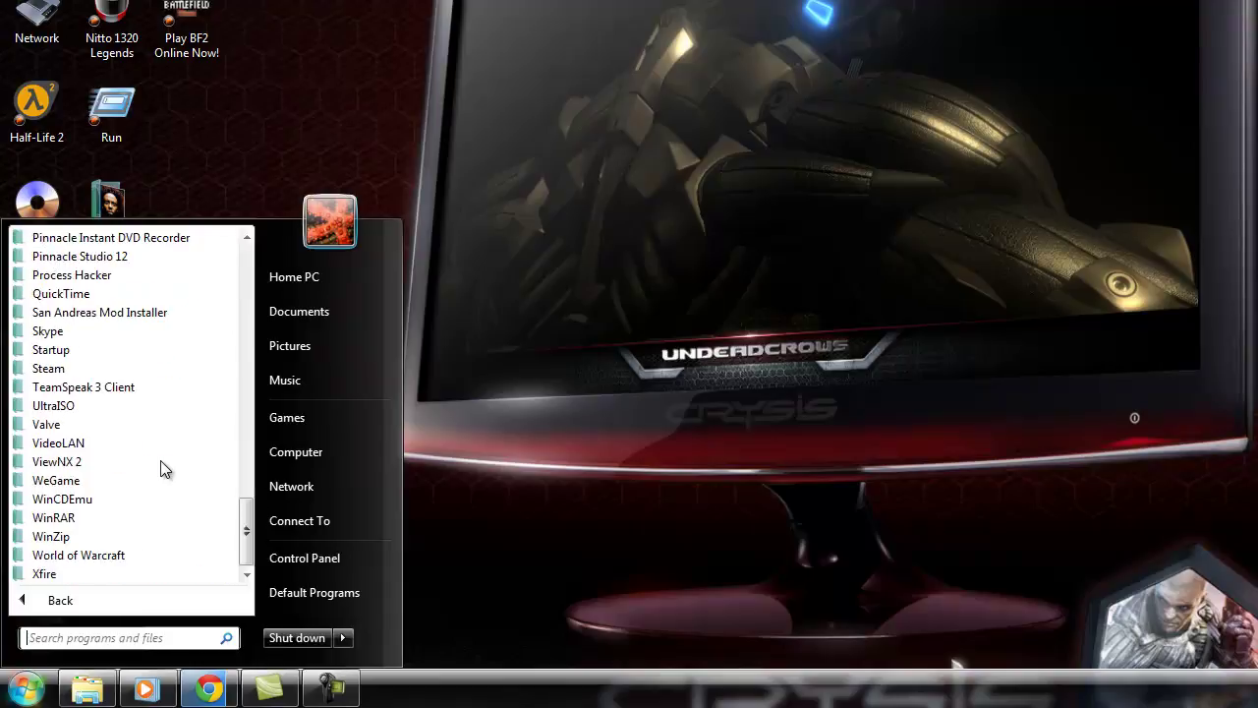
{"action": "scroll", "coordinate": [160, 462], "scroll_direction": "up", "scroll_amount": 20}
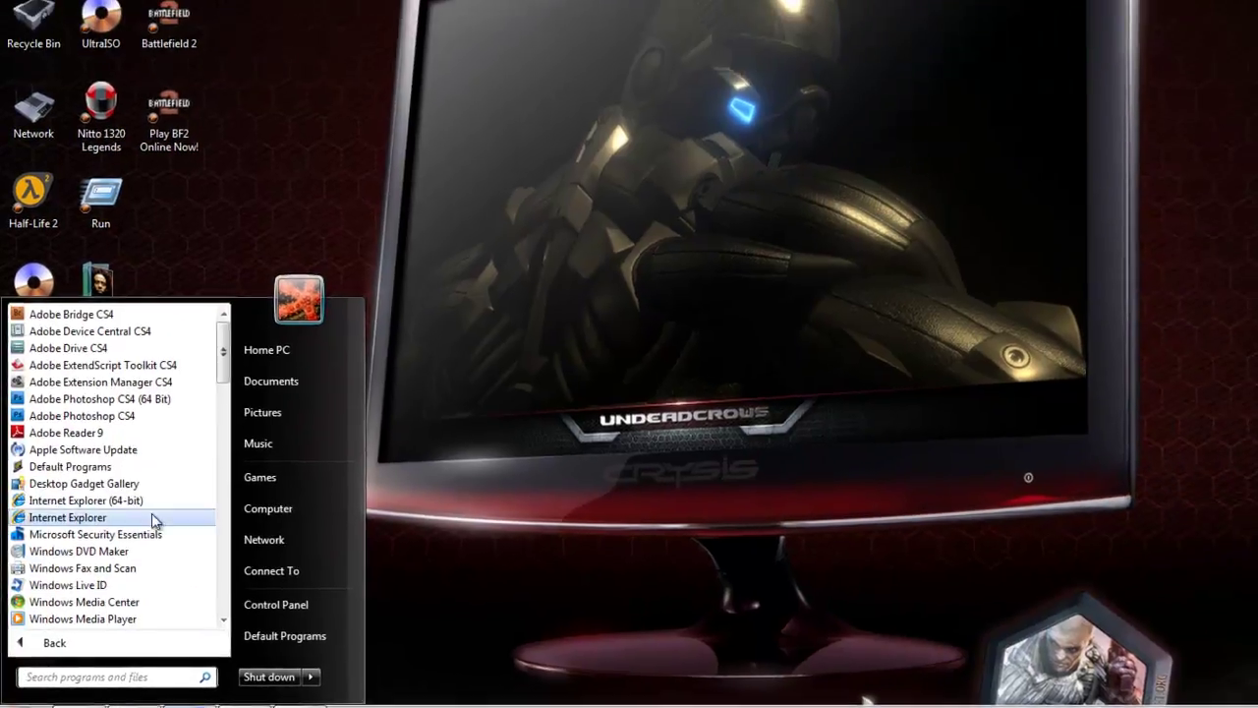
{"action": "left_click", "coordinate": [655, 225]}
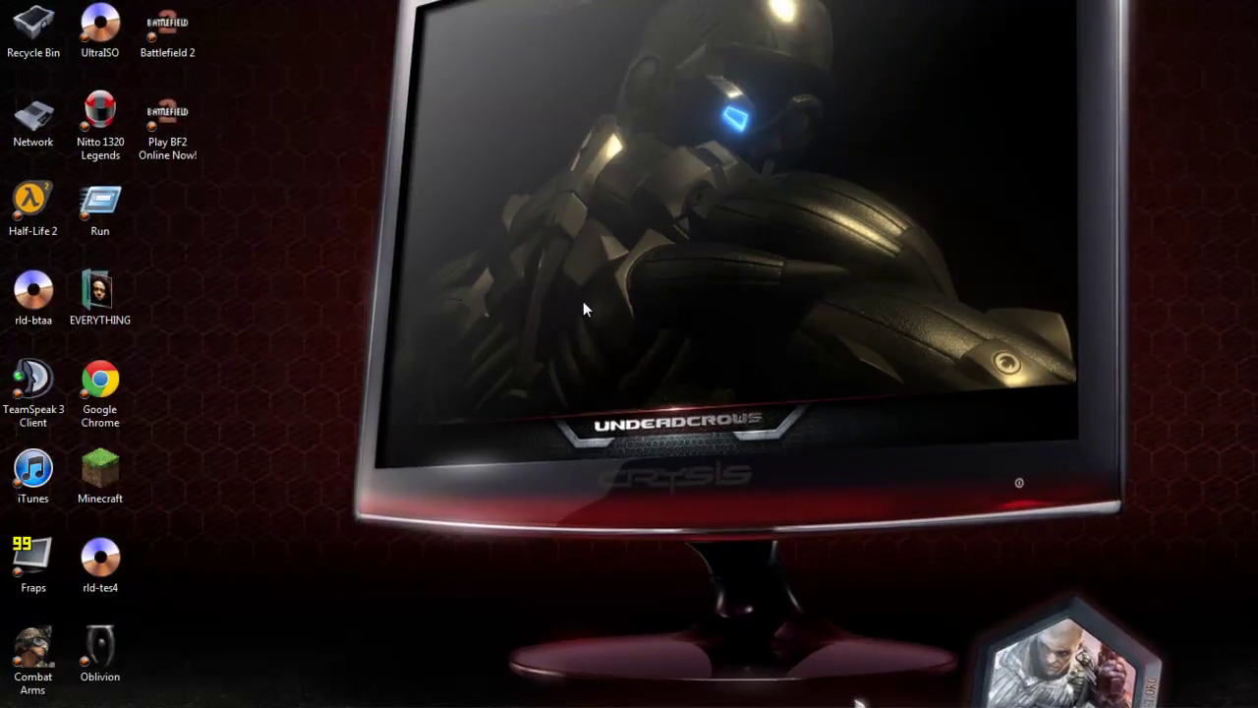
- Open the desktop's Personalization settings and look over the custom, Aero and installed themes
{"action": "right_click", "coordinate": [583, 303]}
{"action": "left_click", "coordinate": [646, 695]}
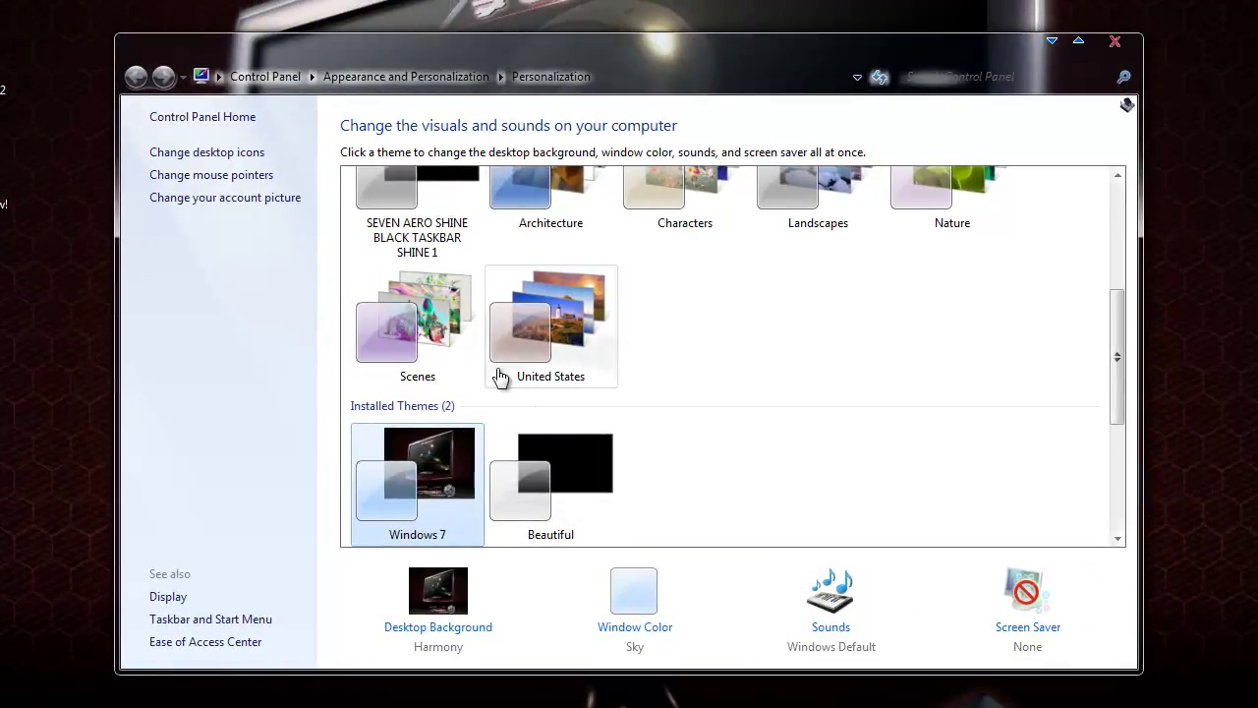
{"action": "scroll", "coordinate": [665, 467], "scroll_direction": "up", "scroll_amount": 3}
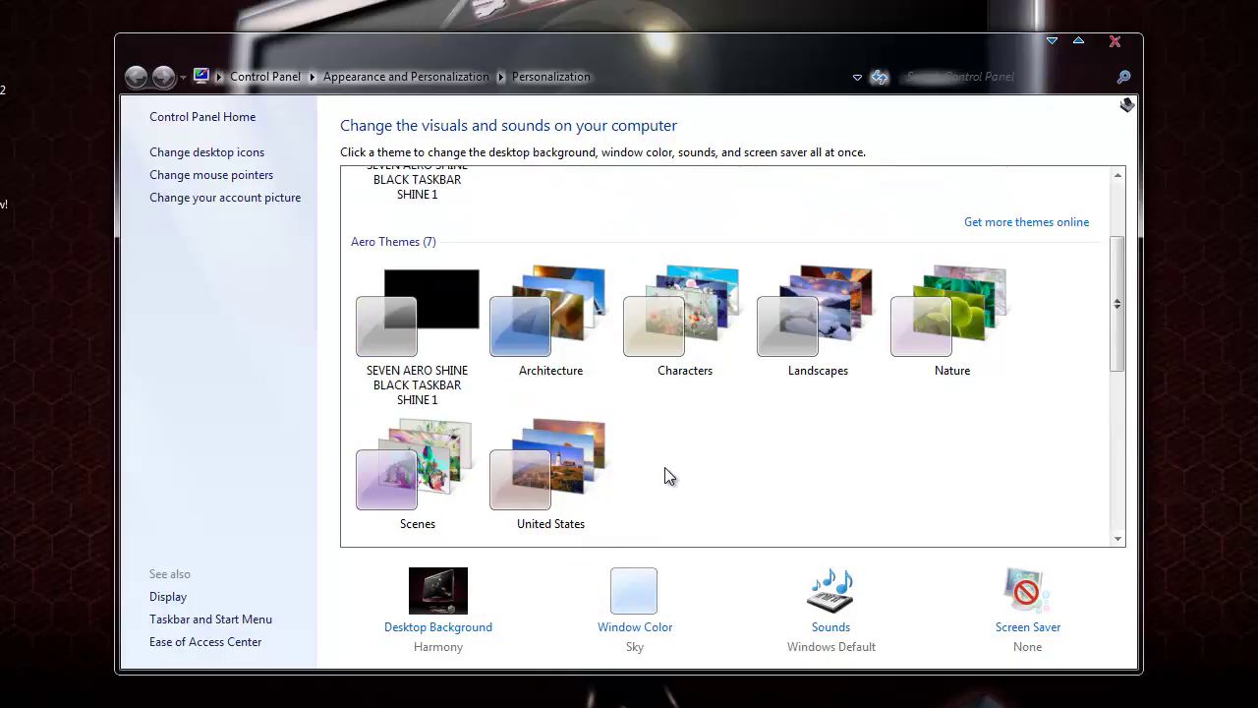
{"action": "scroll", "coordinate": [927, 374], "scroll_direction": "up", "scroll_amount": 3}
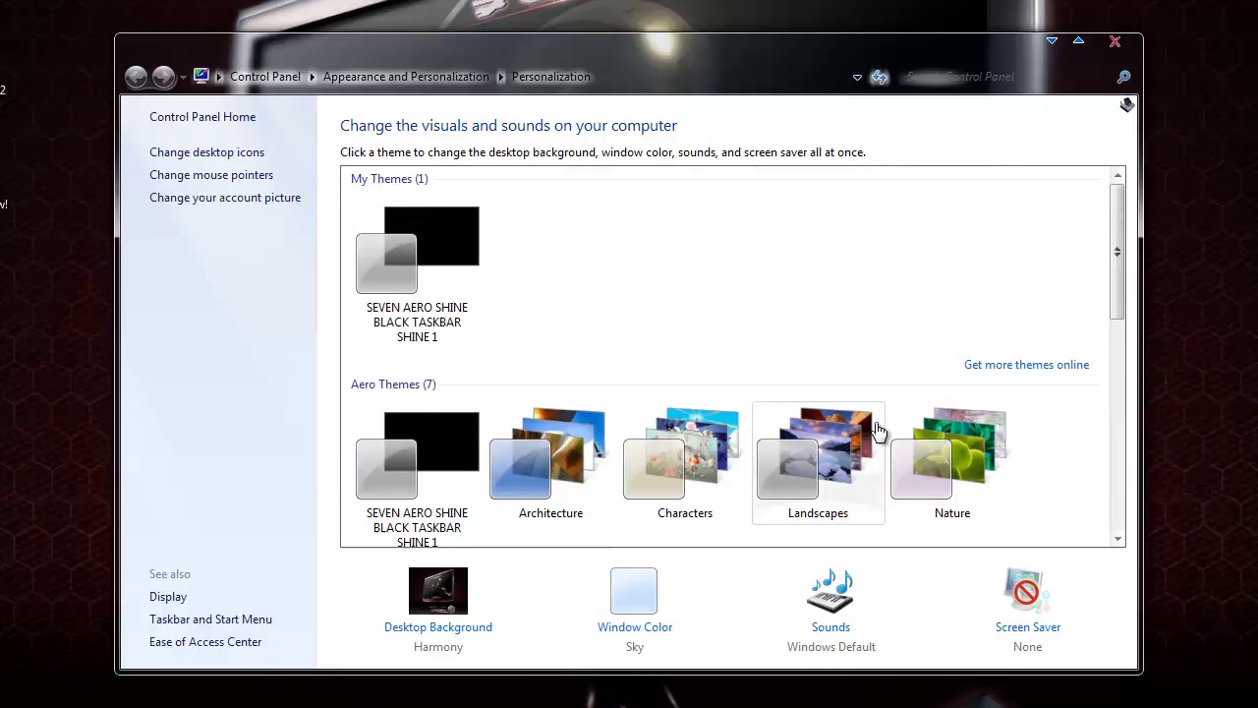
{"action": "scroll", "coordinate": [590, 374], "scroll_direction": "down", "scroll_amount": 5}
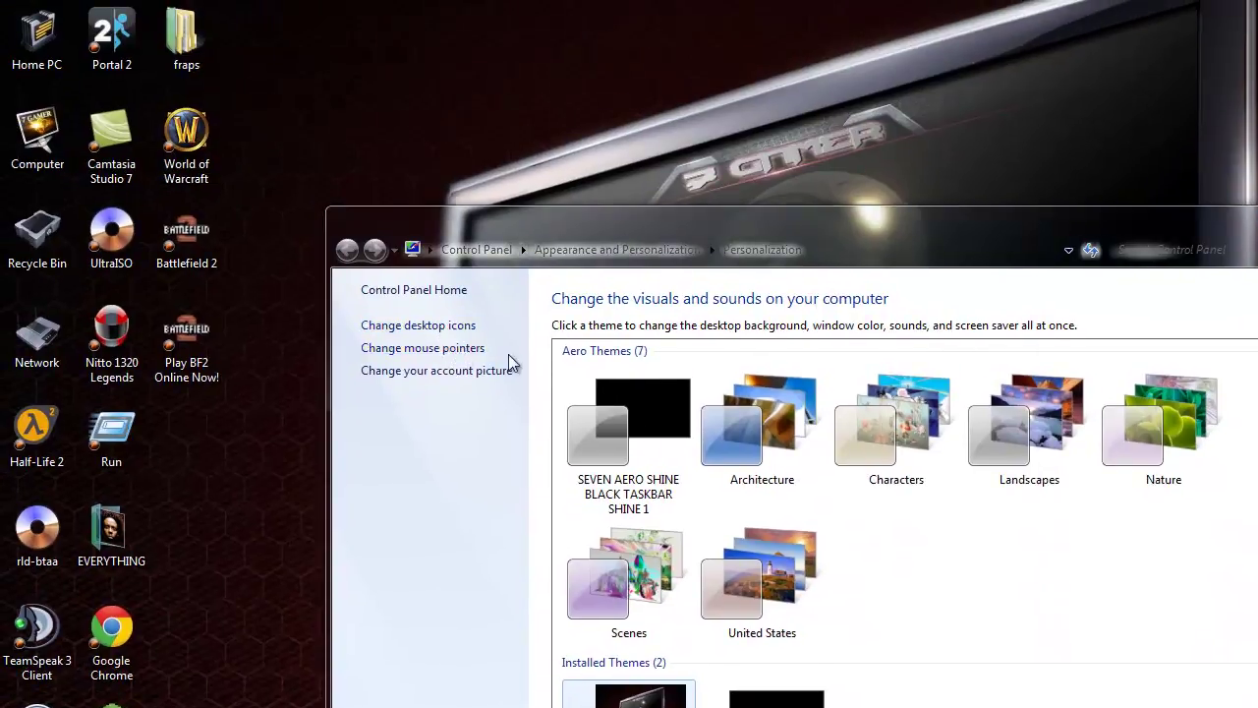
- Try resetting the Busy mouse pointer to its default in the pointer settings, and cancel the dialog
{"action": "left_click", "coordinate": [474, 348]}
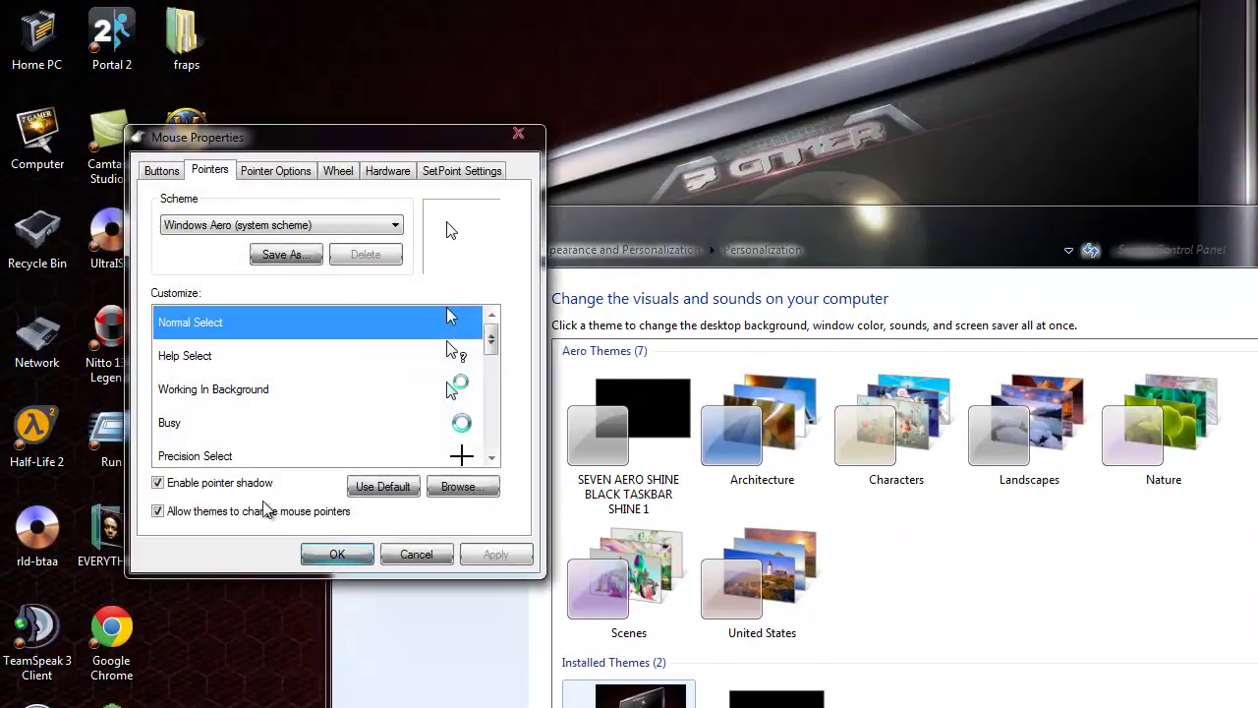
{"action": "left_click_drag", "start_coordinate": [490, 347], "coordinate": [509, 368]}
{"action": "left_click", "coordinate": [393, 387]}
{"action": "left_click", "coordinate": [387, 366]}
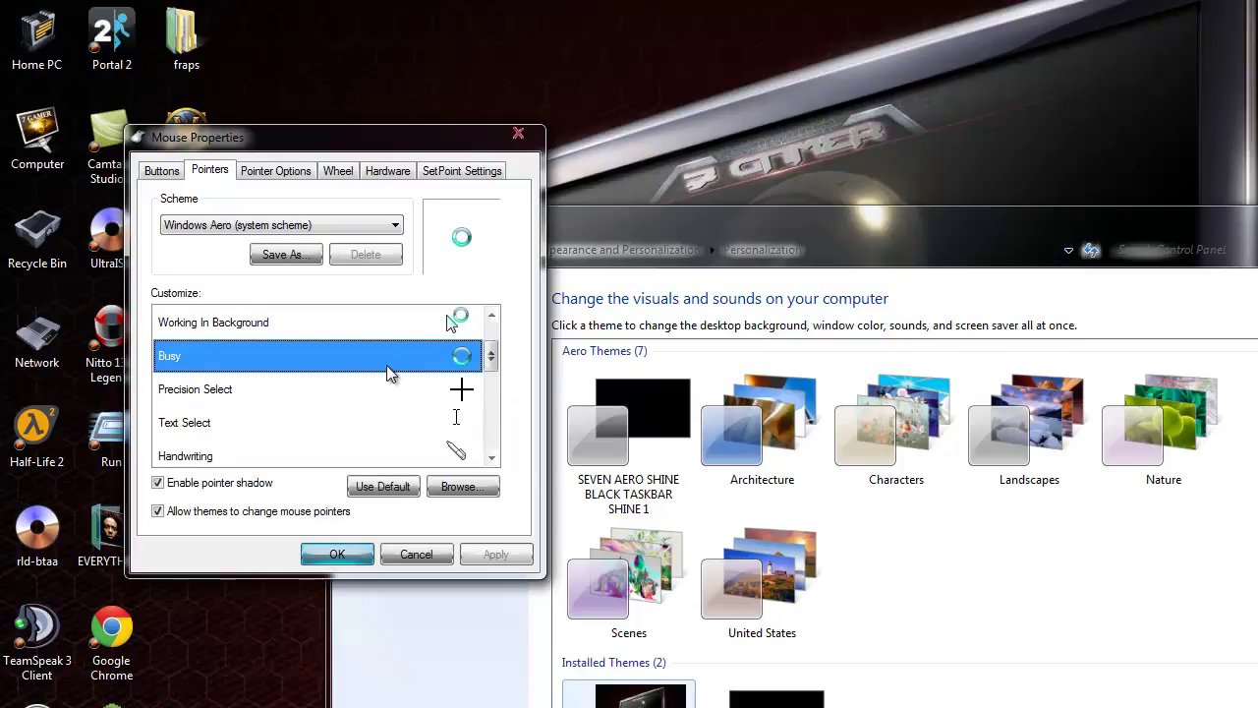
{"action": "left_click", "coordinate": [382, 488]}
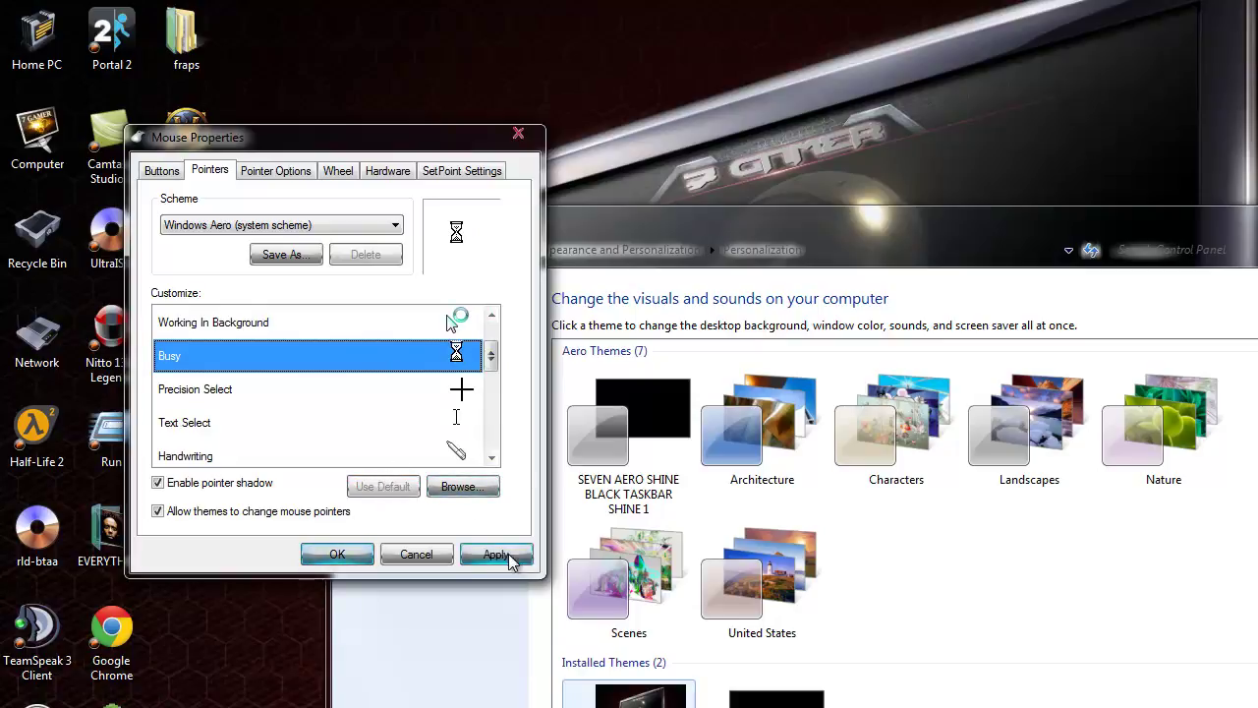
{"action": "left_click", "coordinate": [416, 554]}
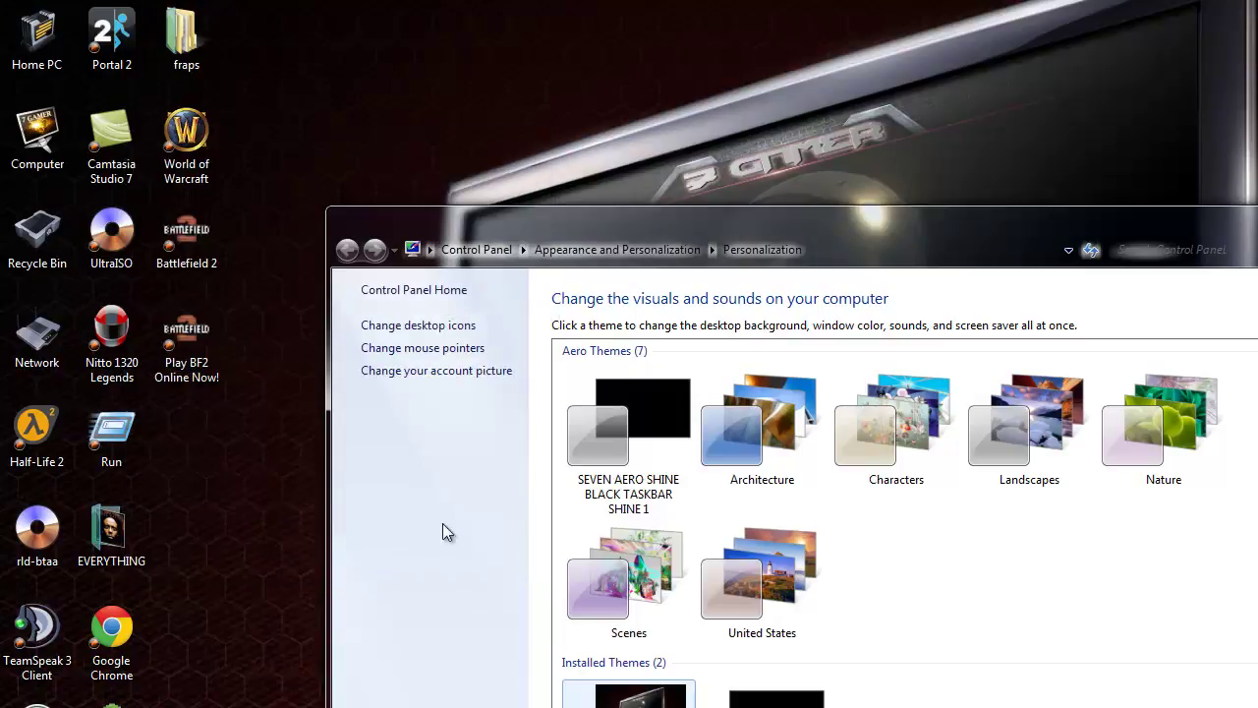
- Preview the Magnified and Windows Black (large) schemes in the mouse pointer settings
{"action": "left_click", "coordinate": [461, 352]}
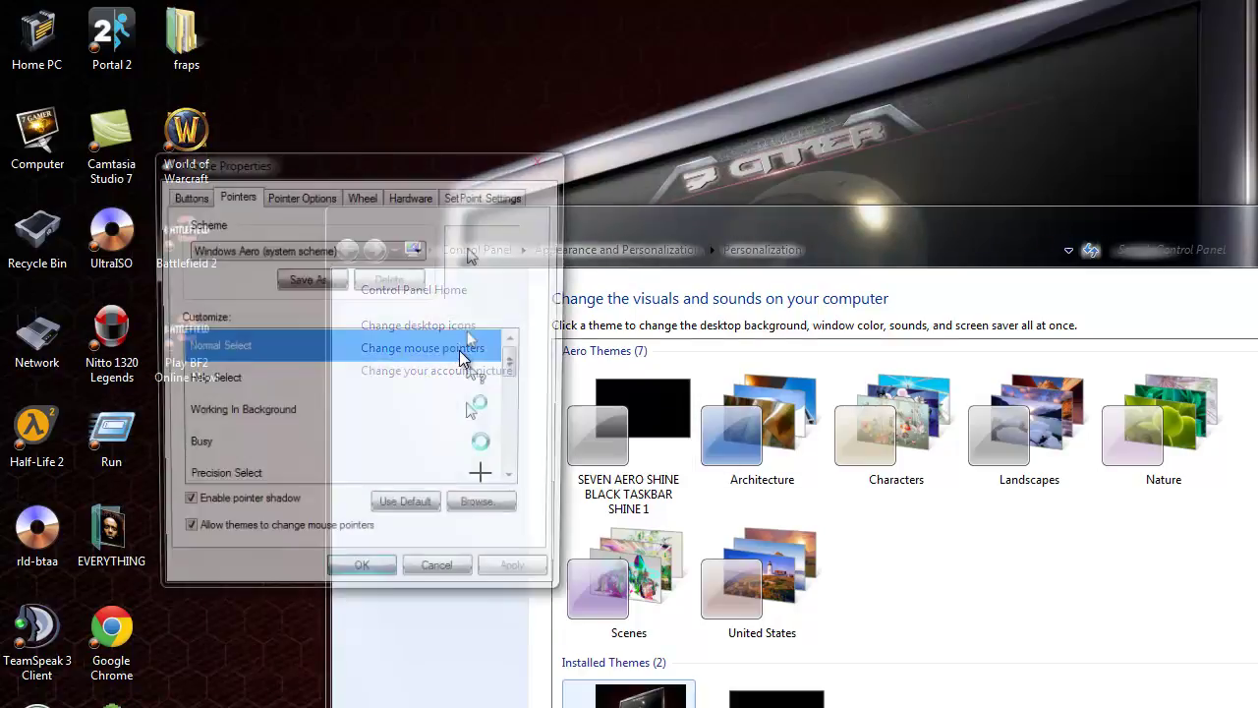
{"action": "left_click_drag", "start_coordinate": [520, 374], "coordinate": [518, 339]}
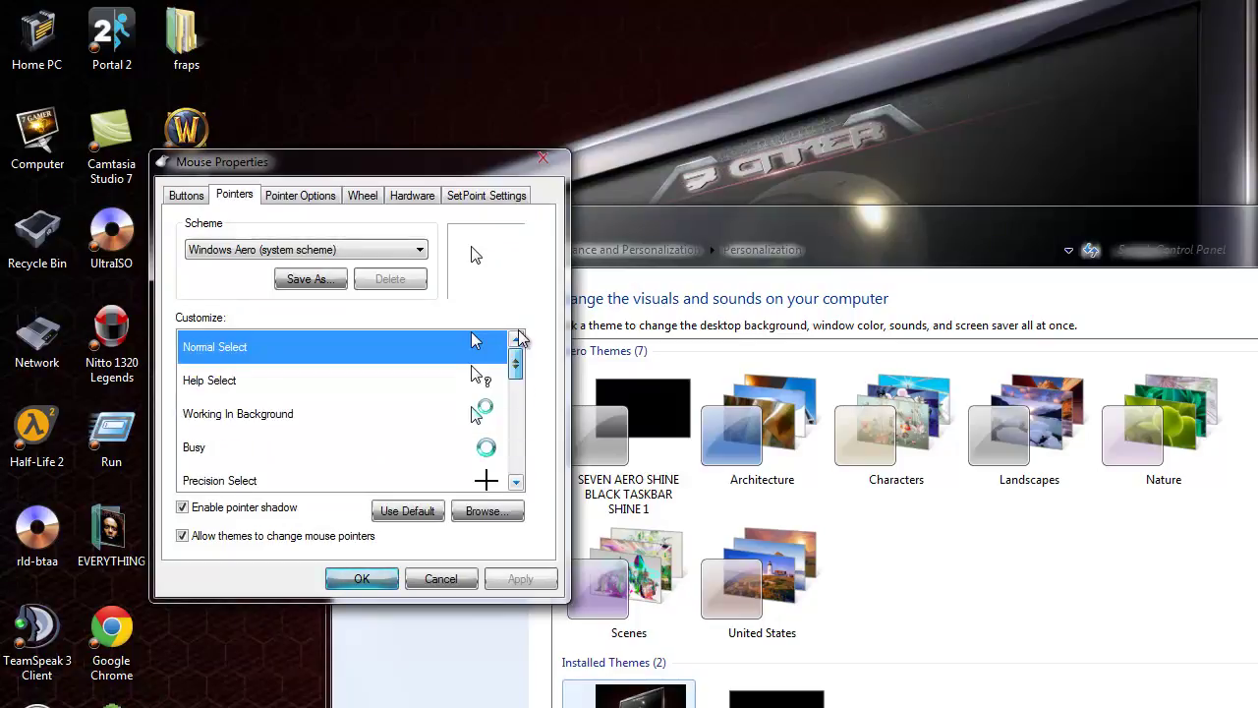
{"action": "left_click", "coordinate": [354, 252]}
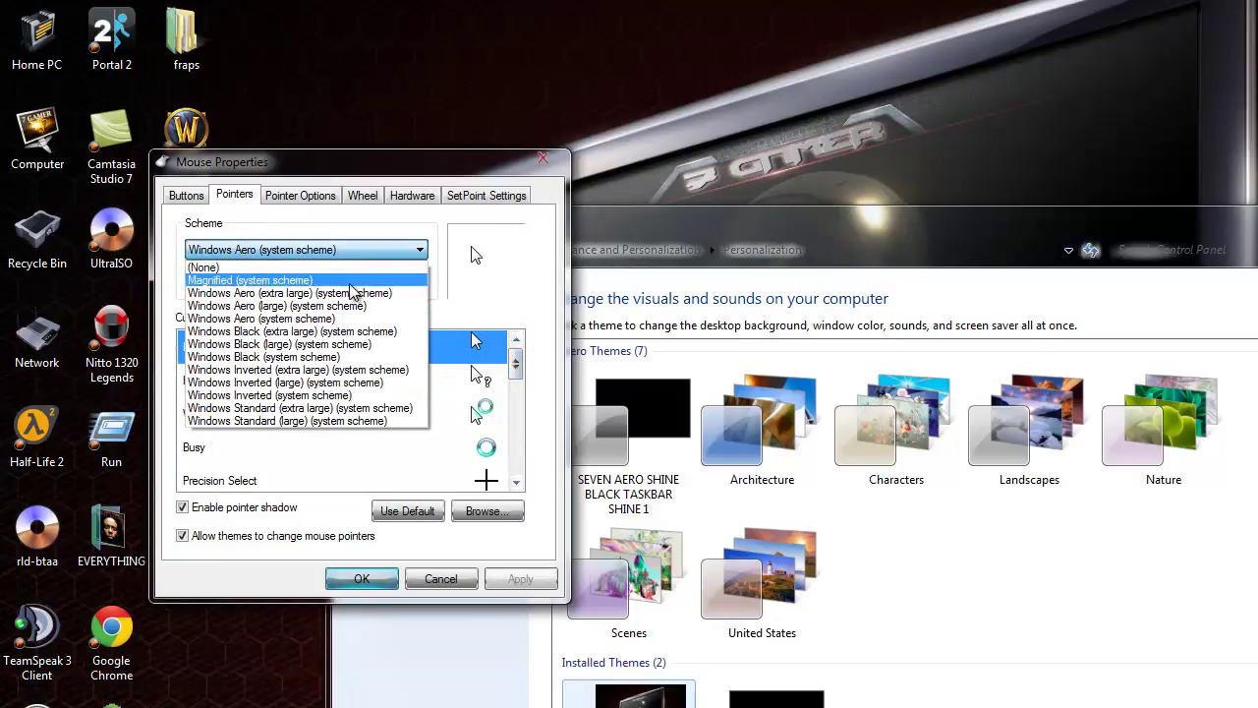
{"action": "left_click", "coordinate": [349, 281]}
{"action": "left_click", "coordinate": [385, 252]}
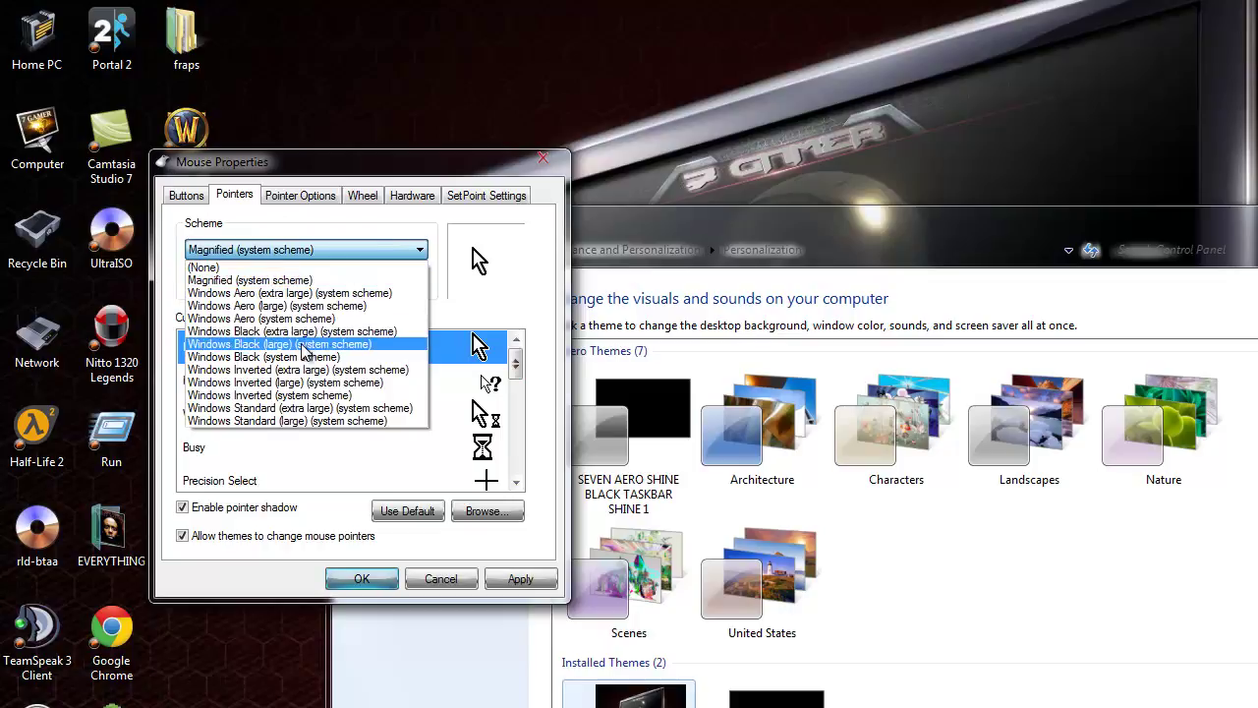
{"action": "left_click", "coordinate": [295, 344]}
- Review the mouse's pointer options, wheel and SetPoint settings, and close all the settings windows
{"action": "left_click", "coordinate": [293, 196]}
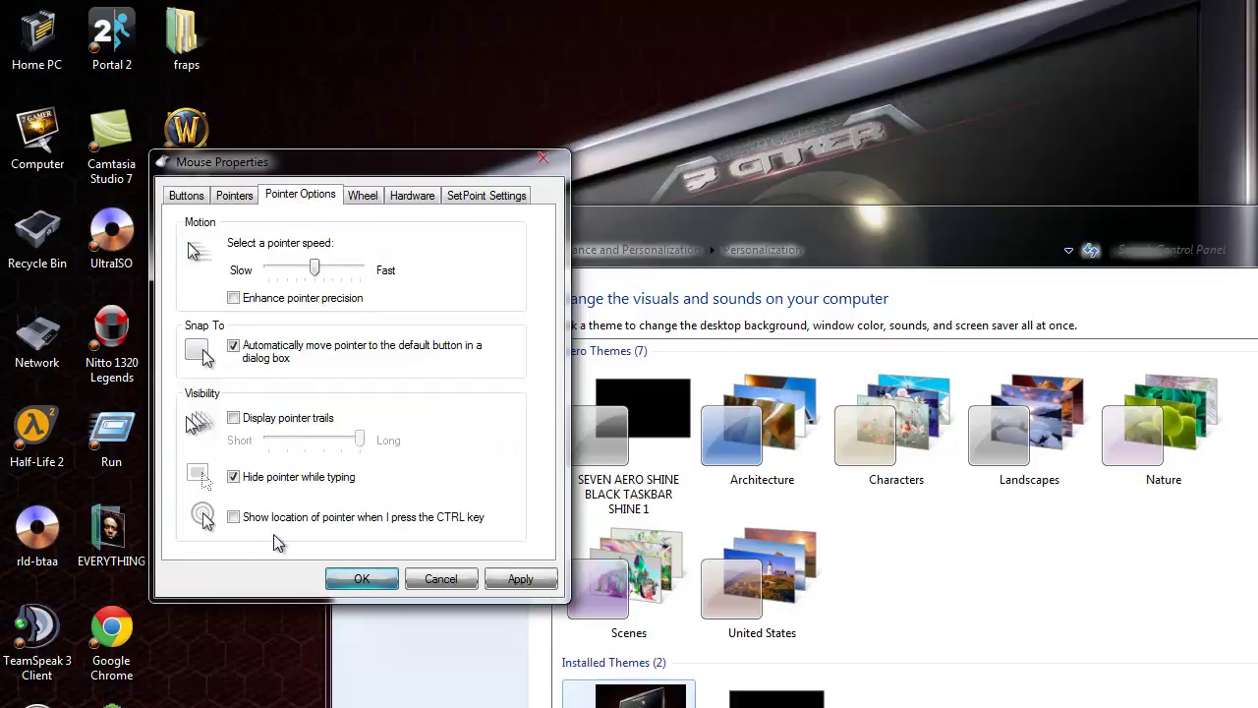
{"action": "left_click", "coordinate": [395, 203]}
{"action": "left_click", "coordinate": [374, 204]}
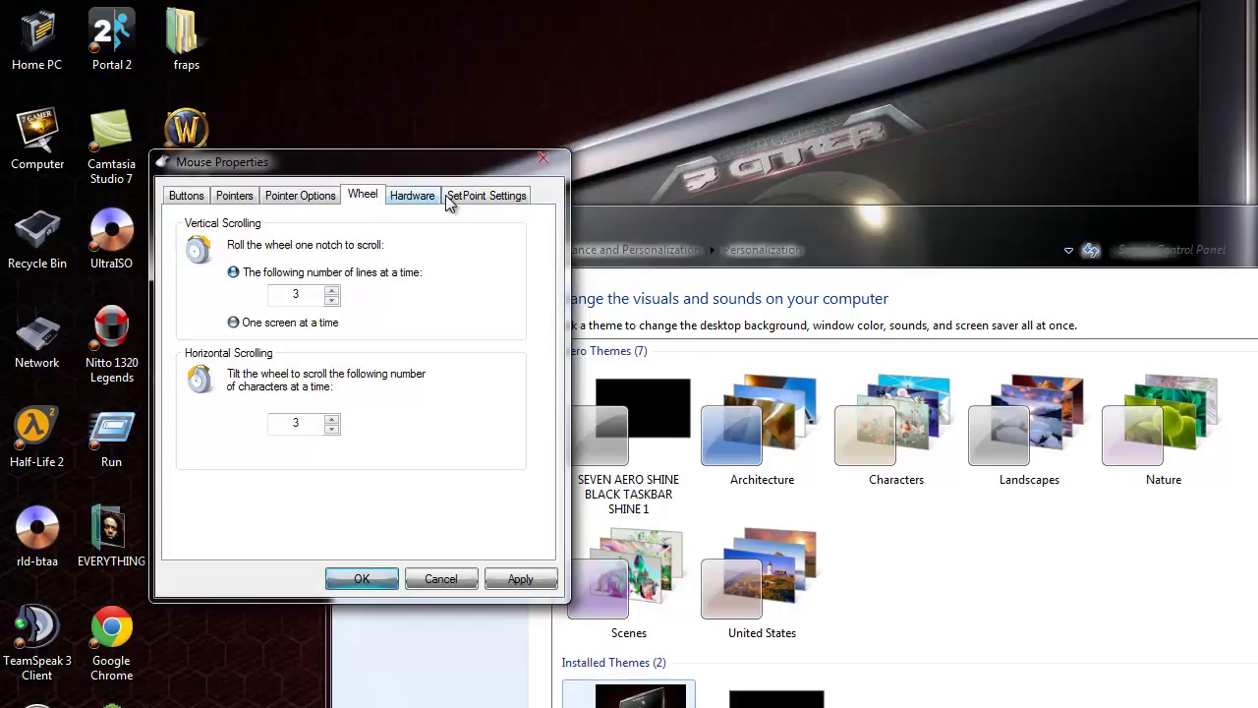
{"action": "left_click", "coordinate": [470, 202]}
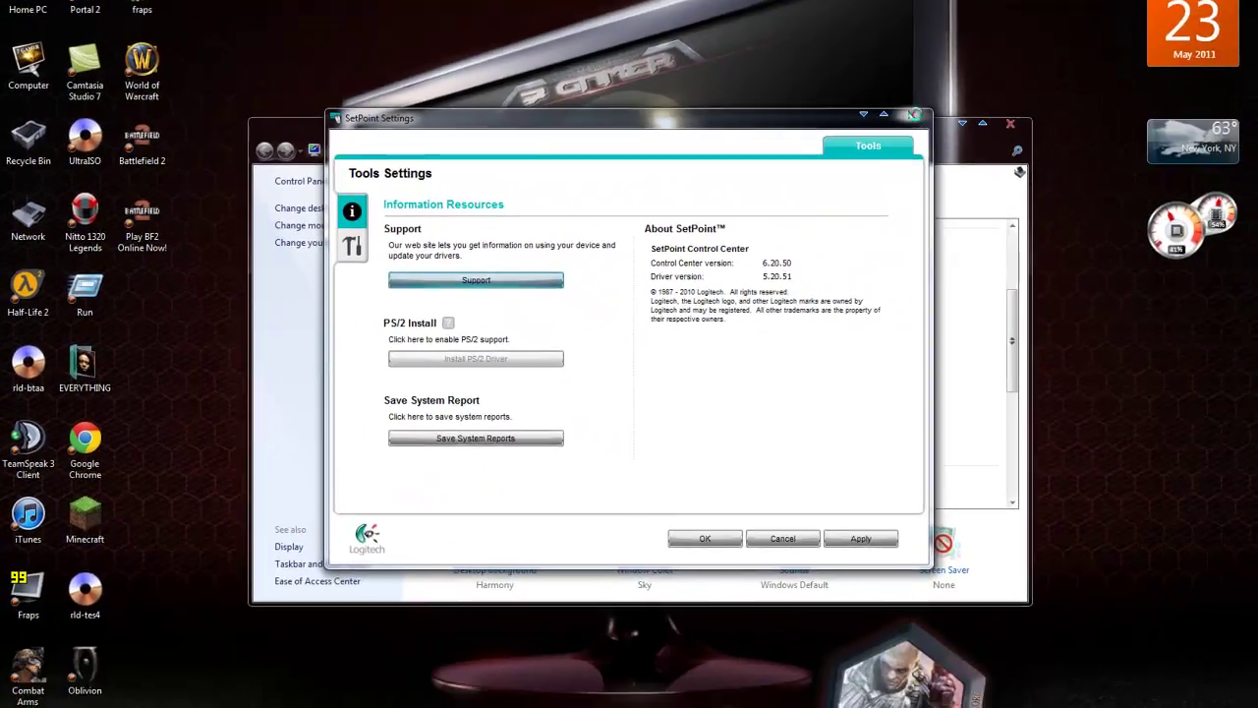
{"action": "left_click", "coordinate": [1090, 172]}
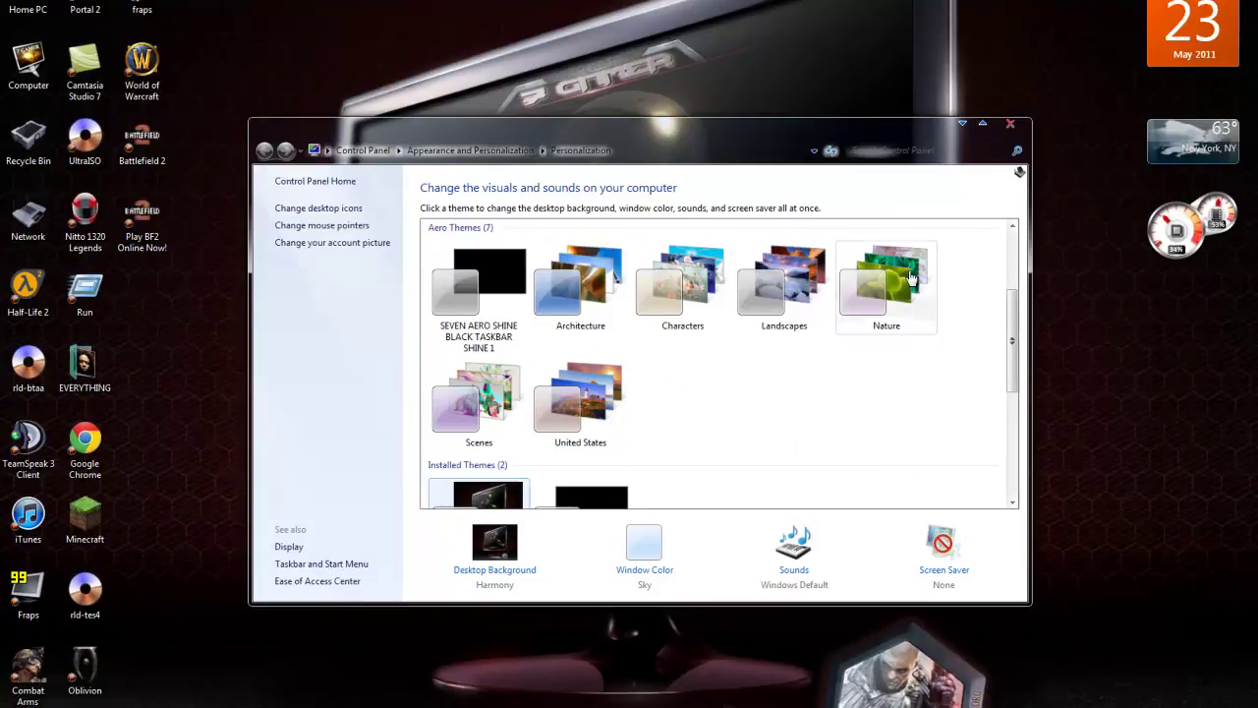
{"action": "left_click", "coordinate": [1010, 123]}
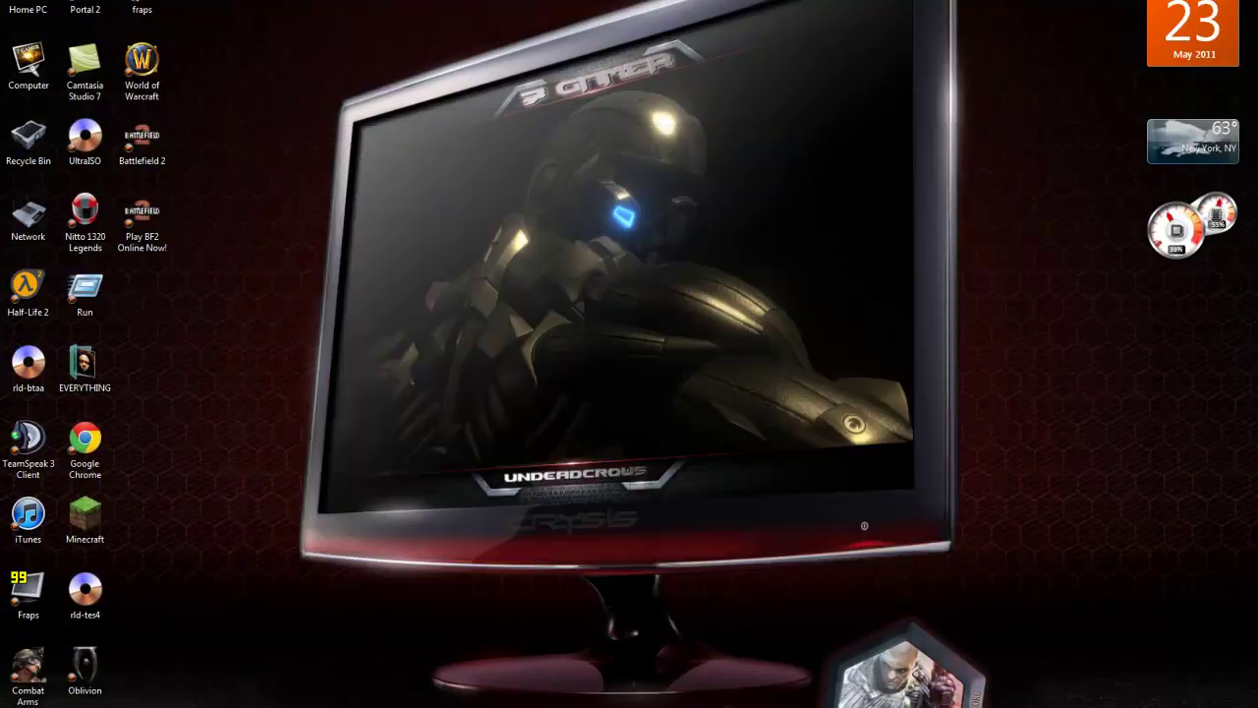
- Set the window color to Fuchsia with the color intensity at its minimum, and save the changes
{"action": "right_click", "coordinate": [491, 397]}
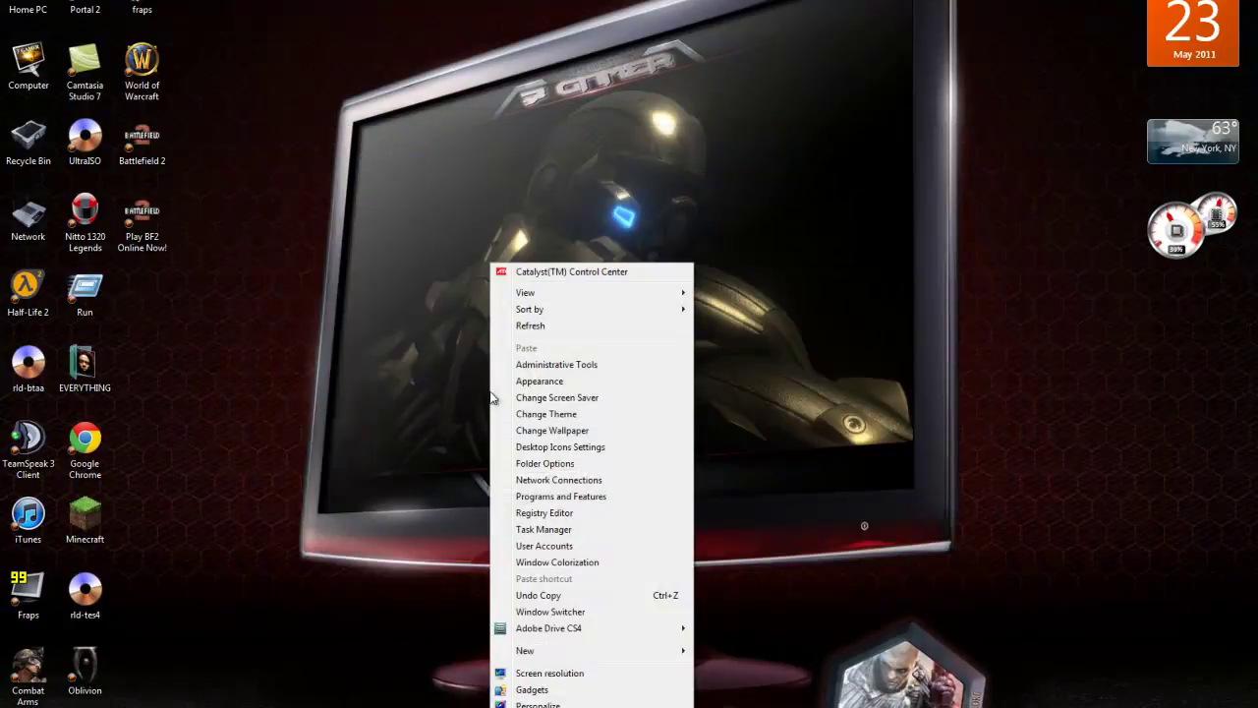
{"action": "left_click", "coordinate": [607, 562]}
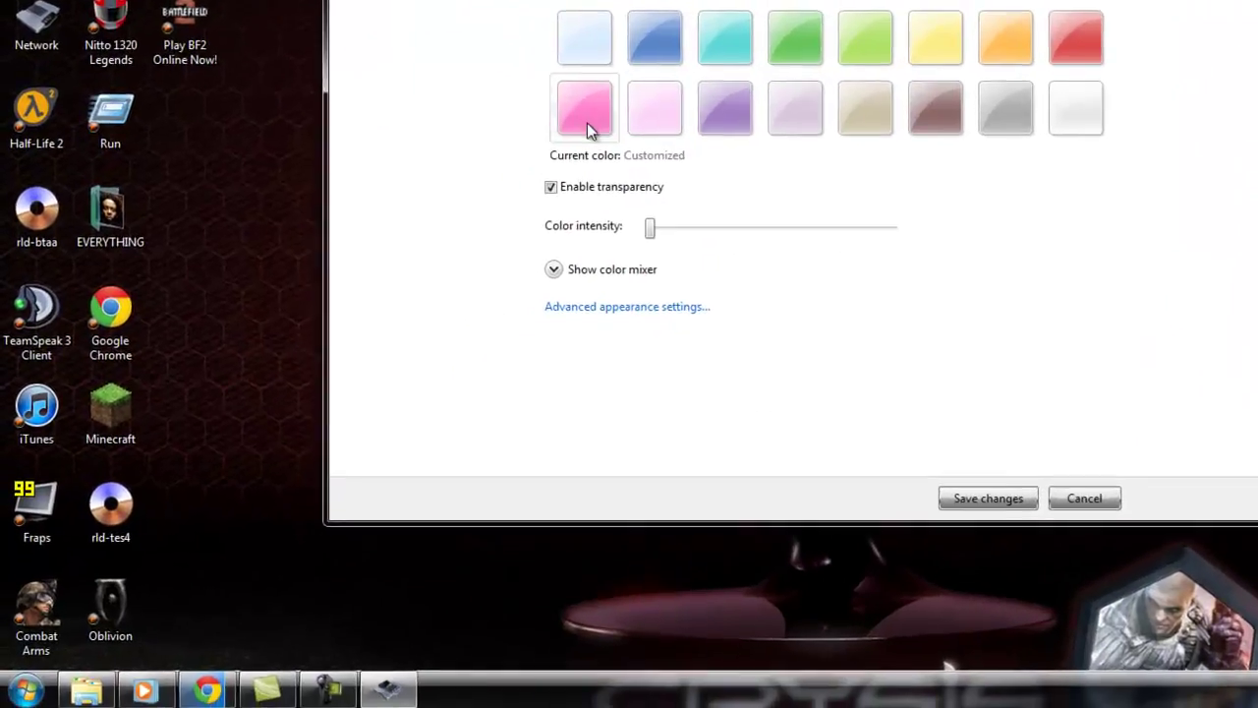
{"action": "left_click", "coordinate": [453, 295]}
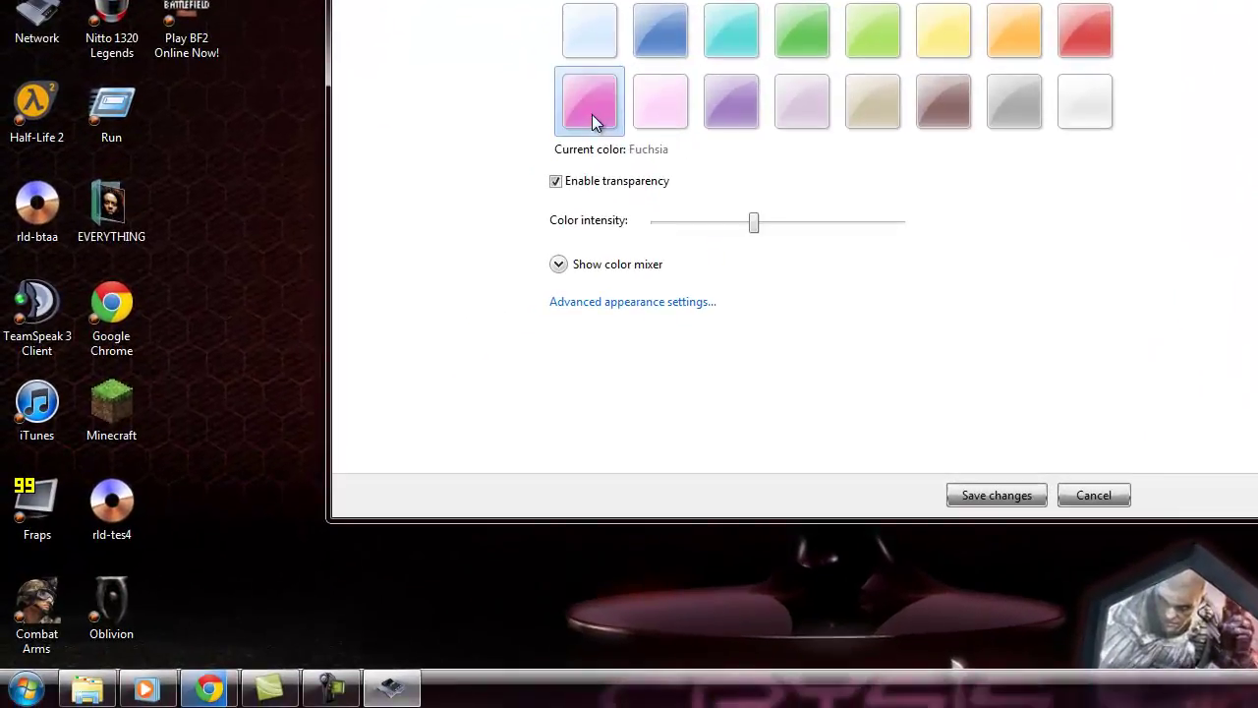
{"action": "left_click", "coordinate": [606, 39]}
{"action": "left_click_drag", "start_coordinate": [756, 224], "coordinate": [526, 228]}
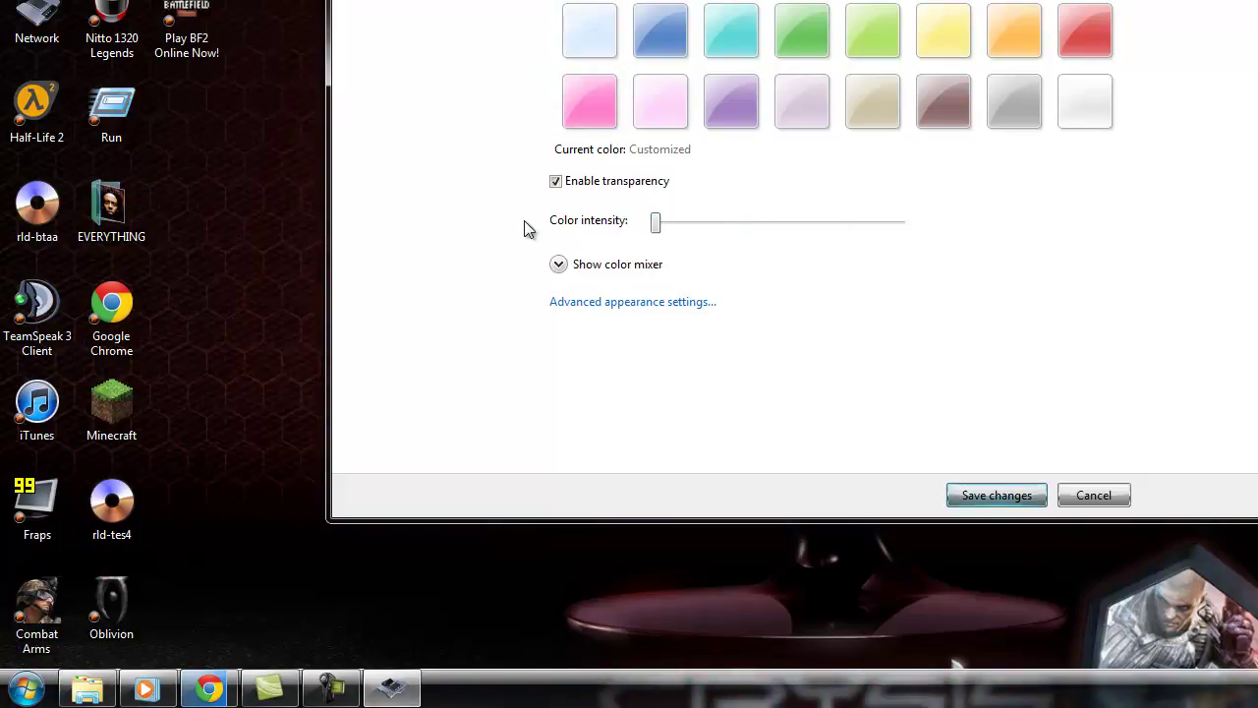
{"action": "left_click", "coordinate": [1007, 495]}
- Review the item types that can be created on the desktop, and browse the full list of installed programs
{"action": "right_click", "coordinate": [590, 391]}
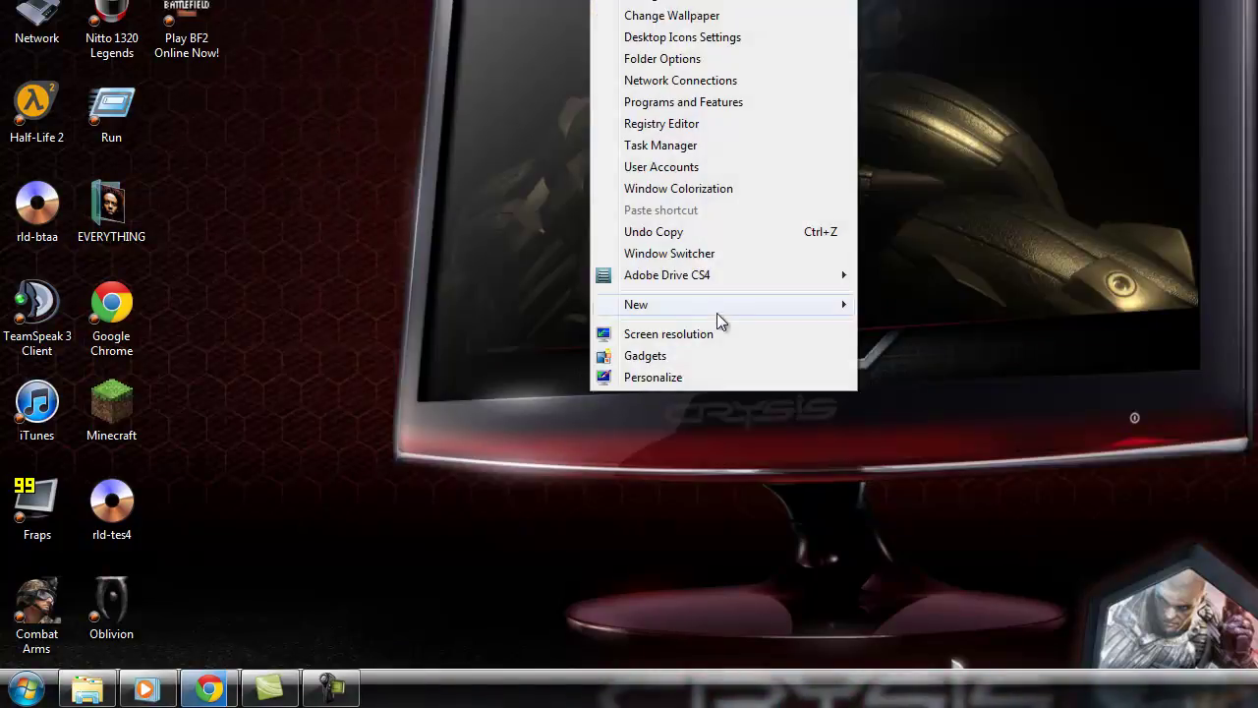
{"action": "mouse_move", "coordinate": [720, 301]}
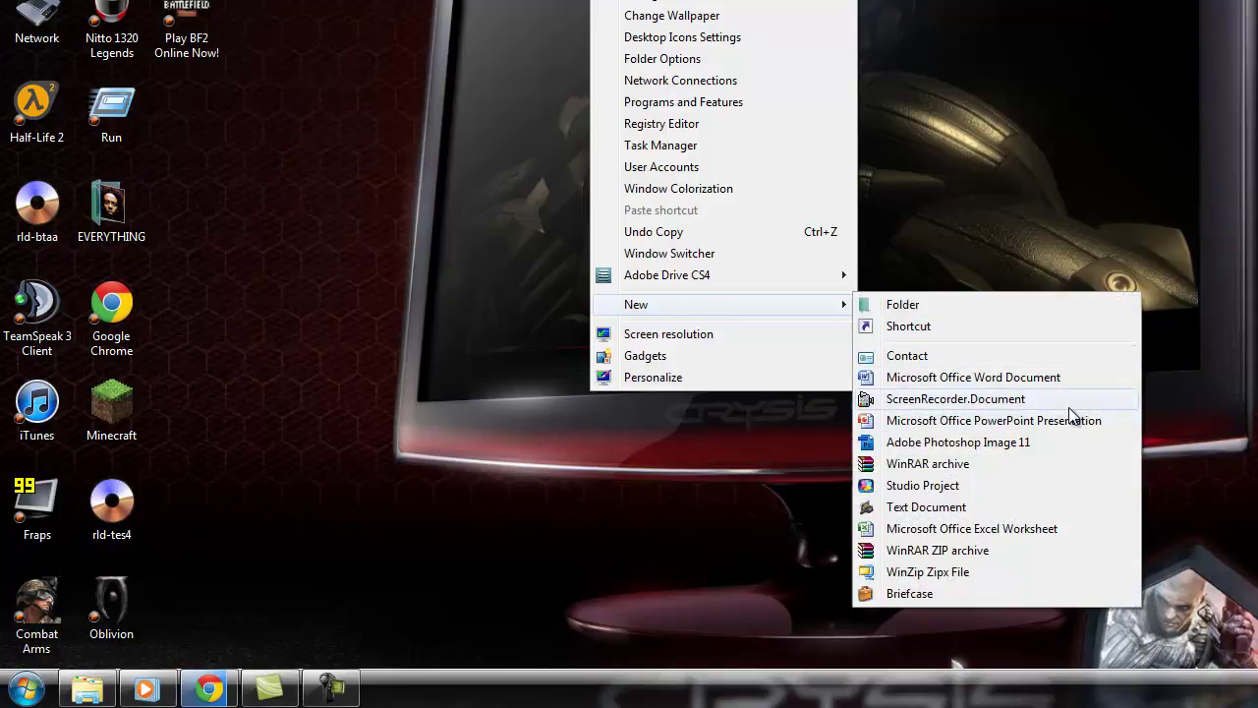
{"action": "left_click", "coordinate": [26, 688]}
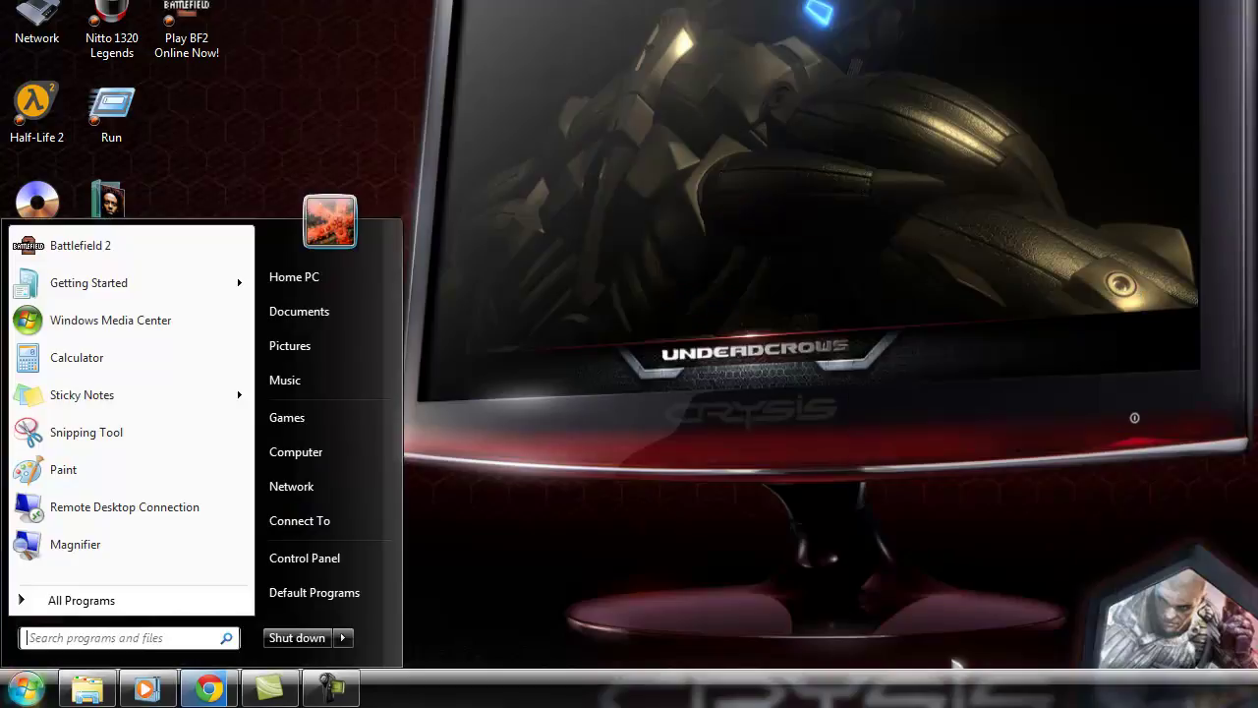
{"action": "left_click", "coordinate": [69, 600]}
{"action": "scroll", "coordinate": [185, 454], "scroll_direction": "down", "scroll_amount": 3}
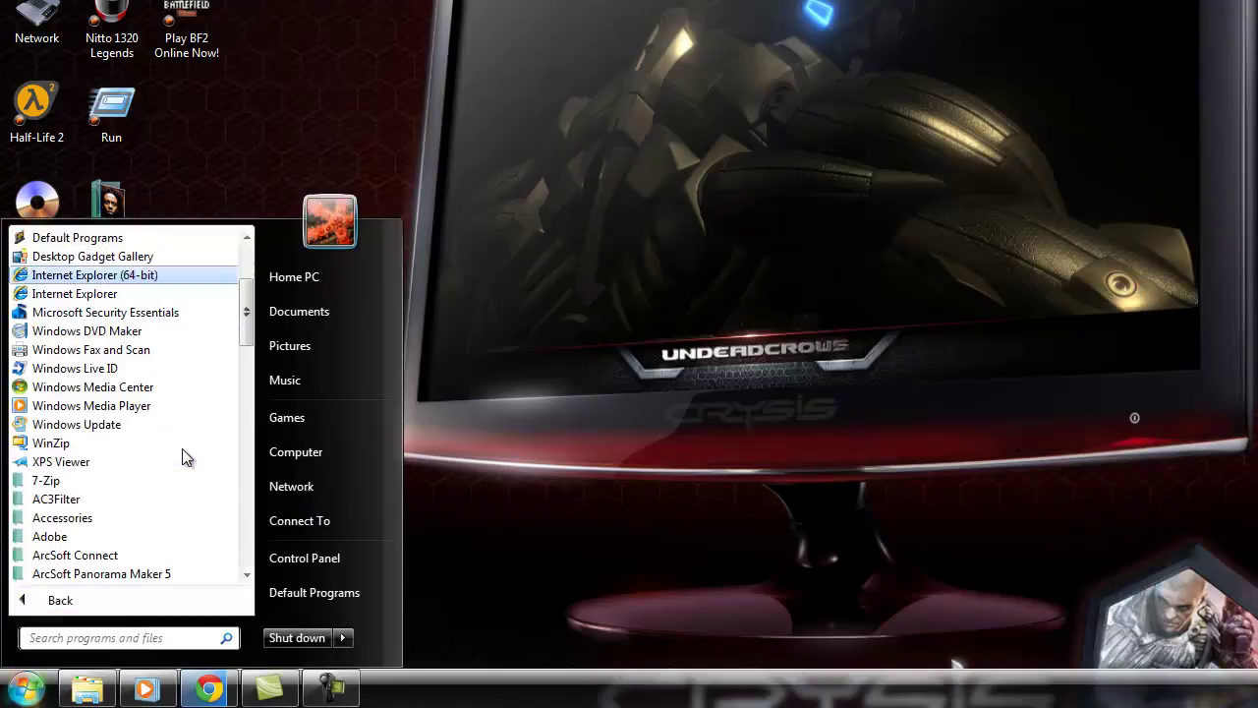
{"action": "scroll", "coordinate": [187, 444], "scroll_direction": "down", "scroll_amount": 10}
{"action": "scroll", "coordinate": [192, 443], "scroll_direction": "down", "scroll_amount": 5}
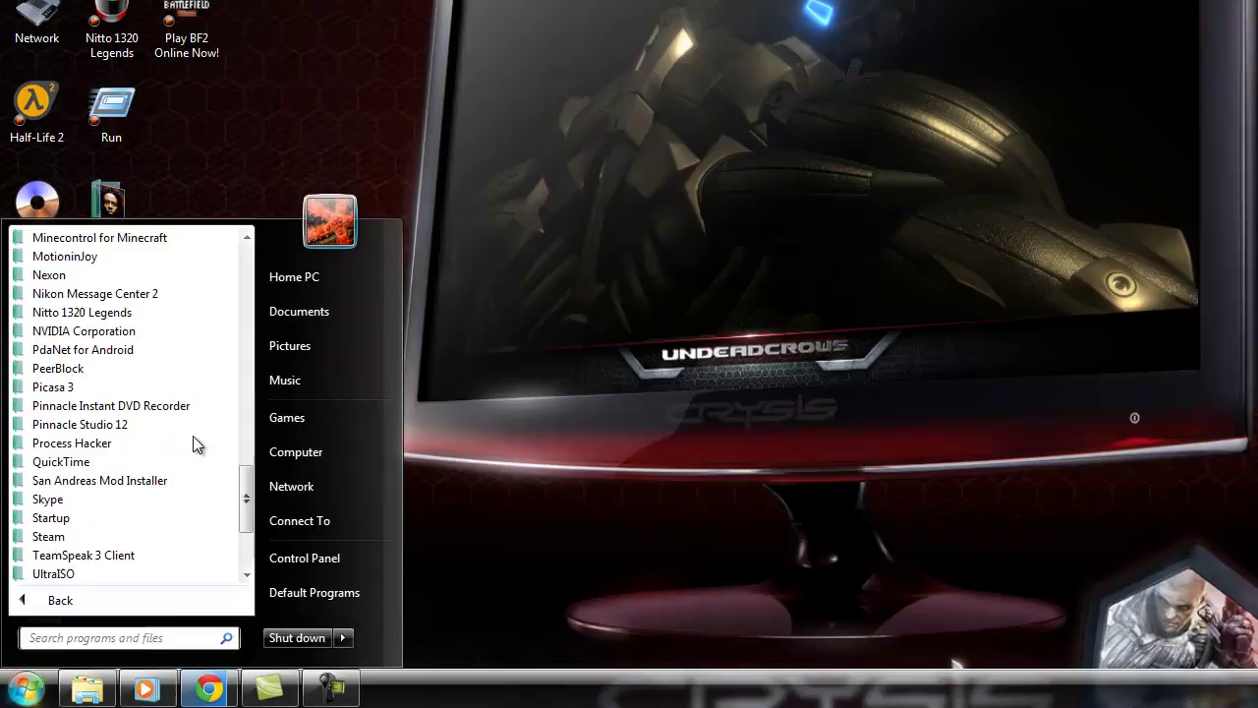
{"action": "scroll", "coordinate": [150, 537], "scroll_direction": "down", "scroll_amount": 1}
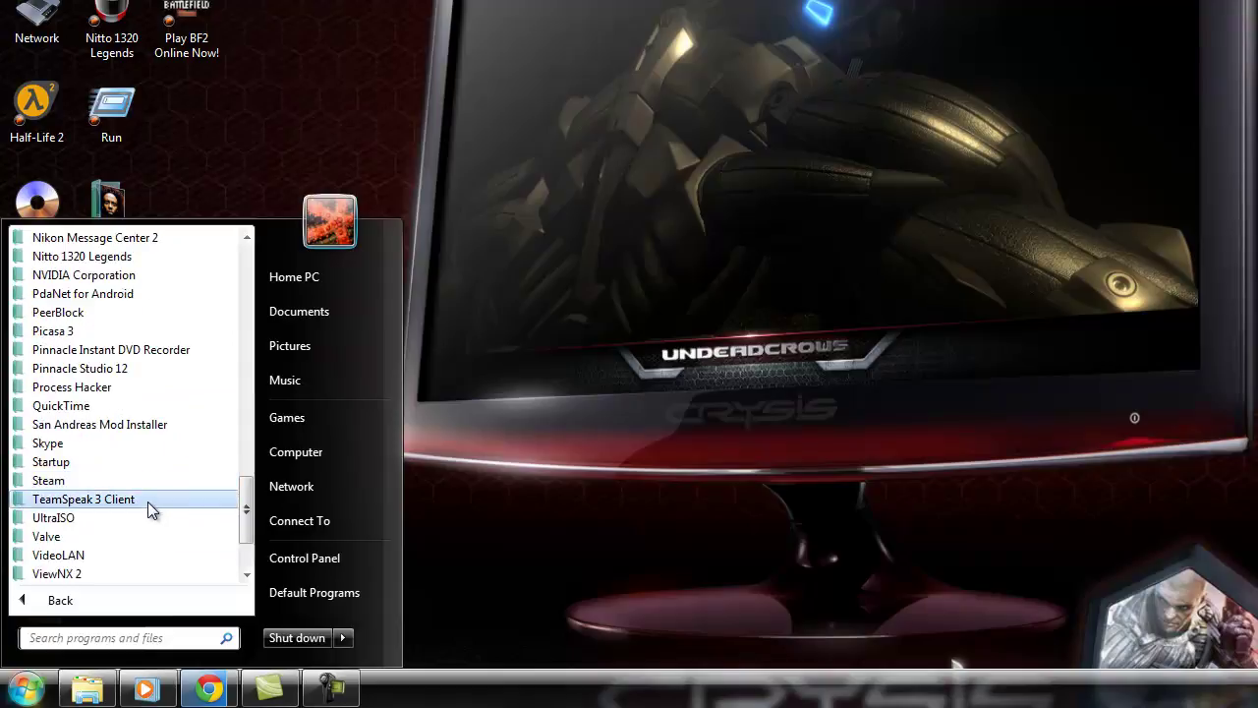
{"action": "scroll", "coordinate": [162, 434], "scroll_direction": "up", "scroll_amount": 10}
{"action": "scroll", "coordinate": [169, 435], "scroll_direction": "up", "scroll_amount": 5}
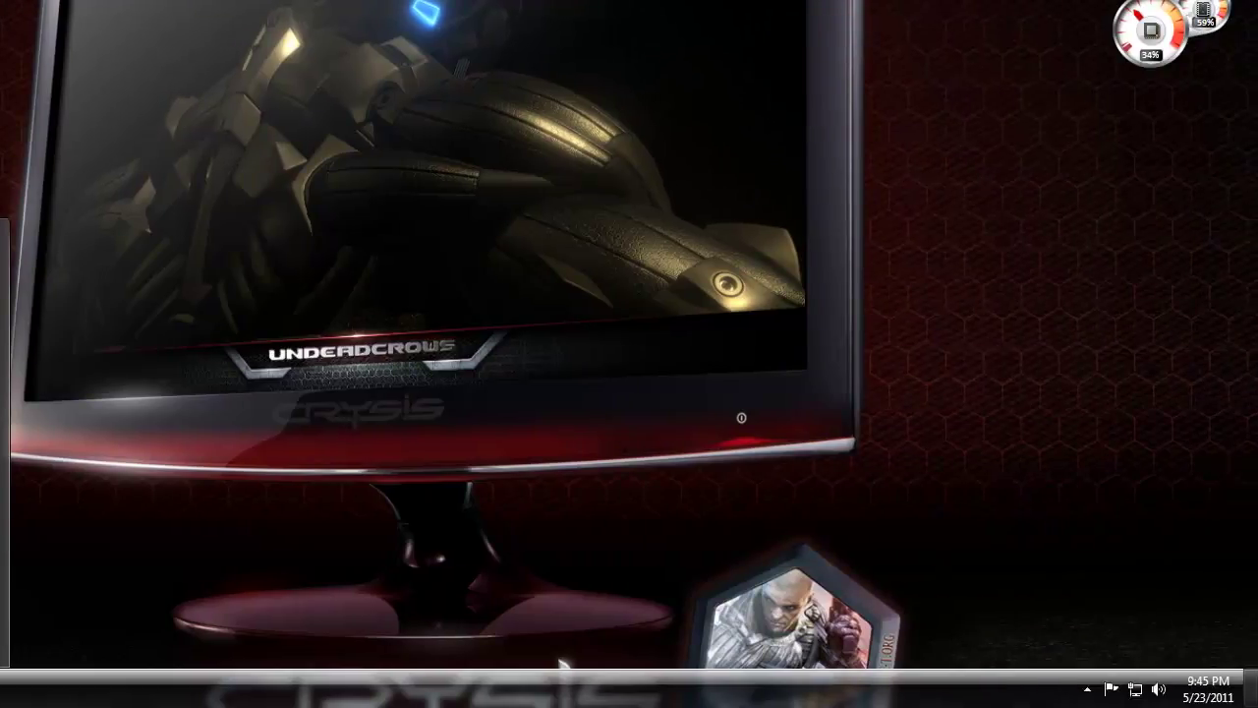
{"action": "left_click", "coordinate": [560, 666]}
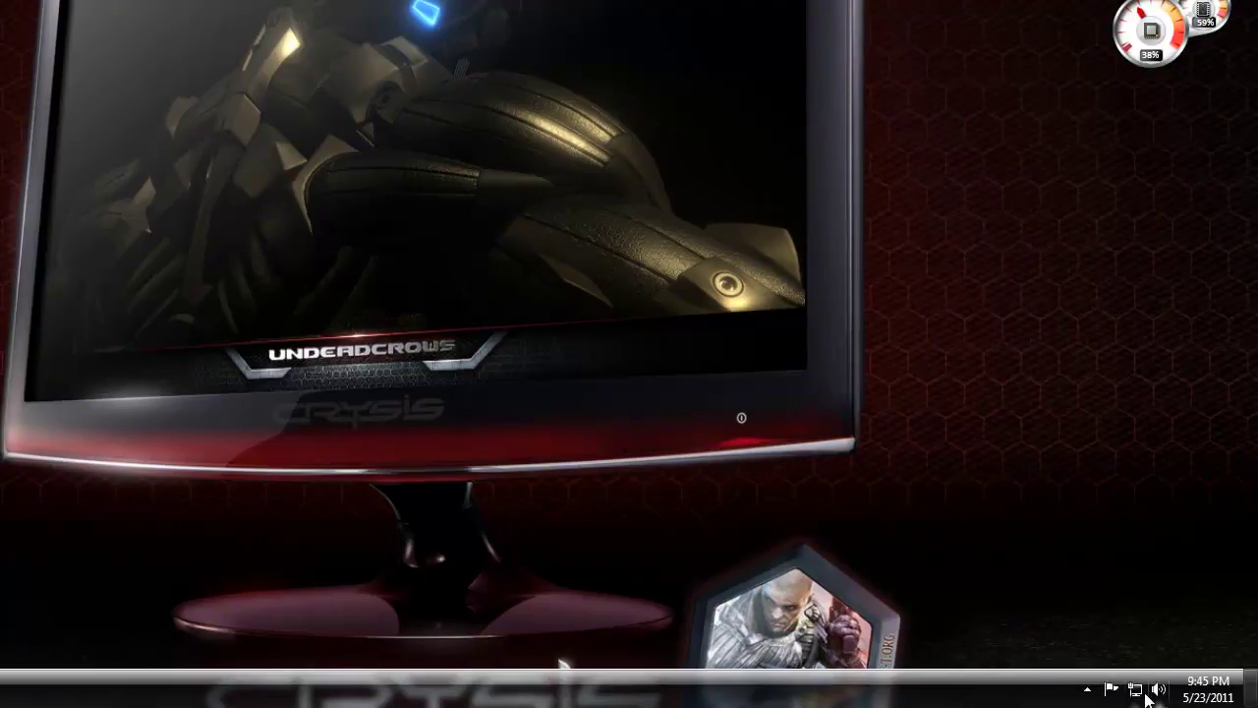
- Show the hidden notification area icons, and reopen the list of installed programs
{"action": "left_click", "coordinate": [1087, 690]}
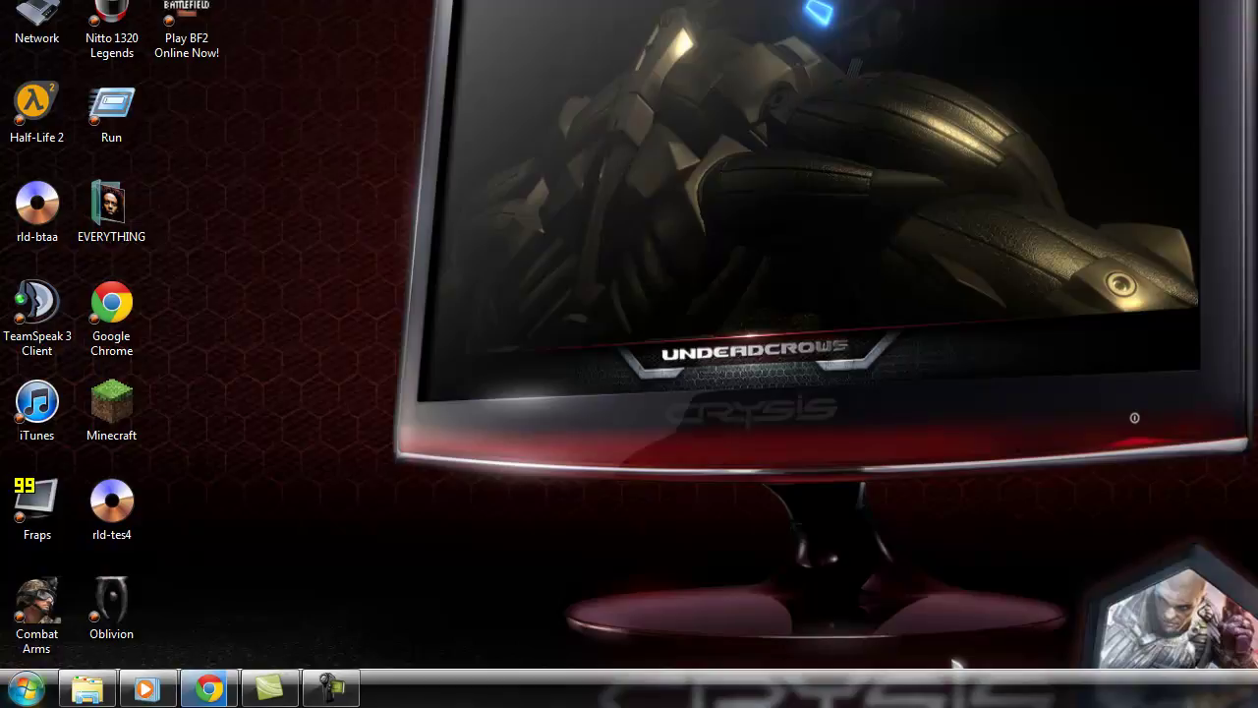
{"action": "left_click", "coordinate": [26, 688]}
{"action": "left_click", "coordinate": [147, 599]}
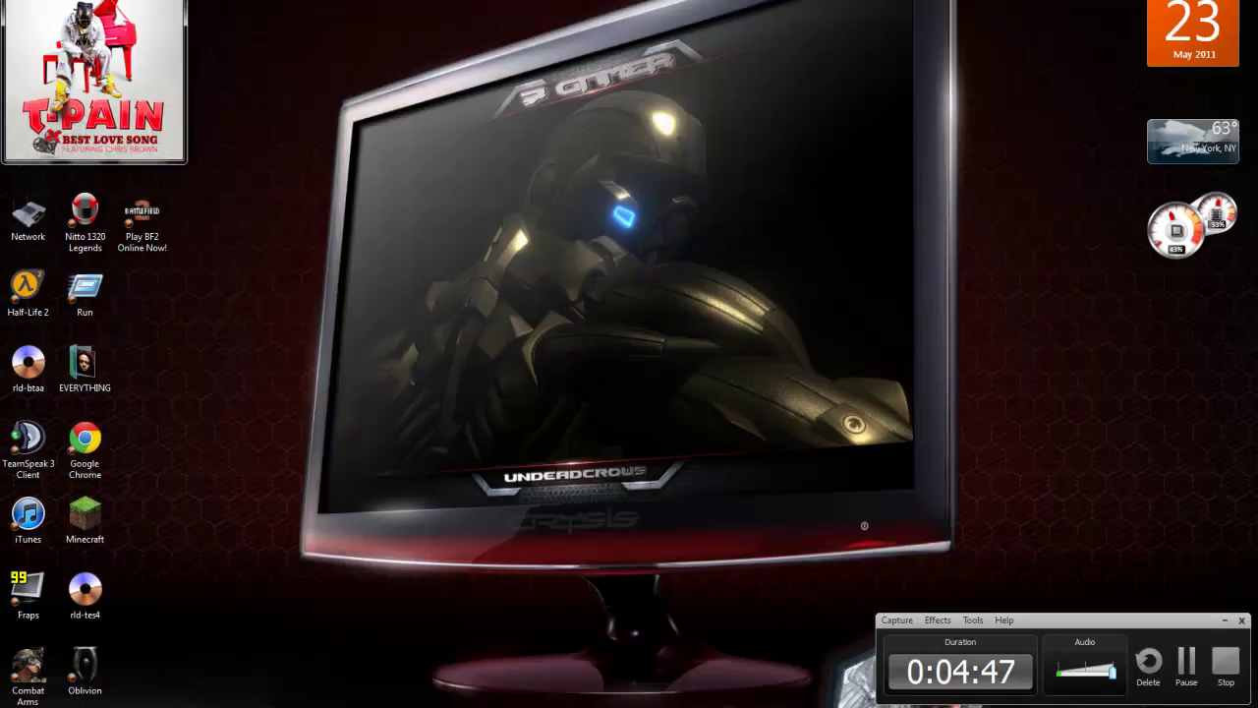
- Minimize the screen recorder, open the My Videos folder in Home PC, and close the window
{"action": "left_click", "coordinate": [1224, 621]}
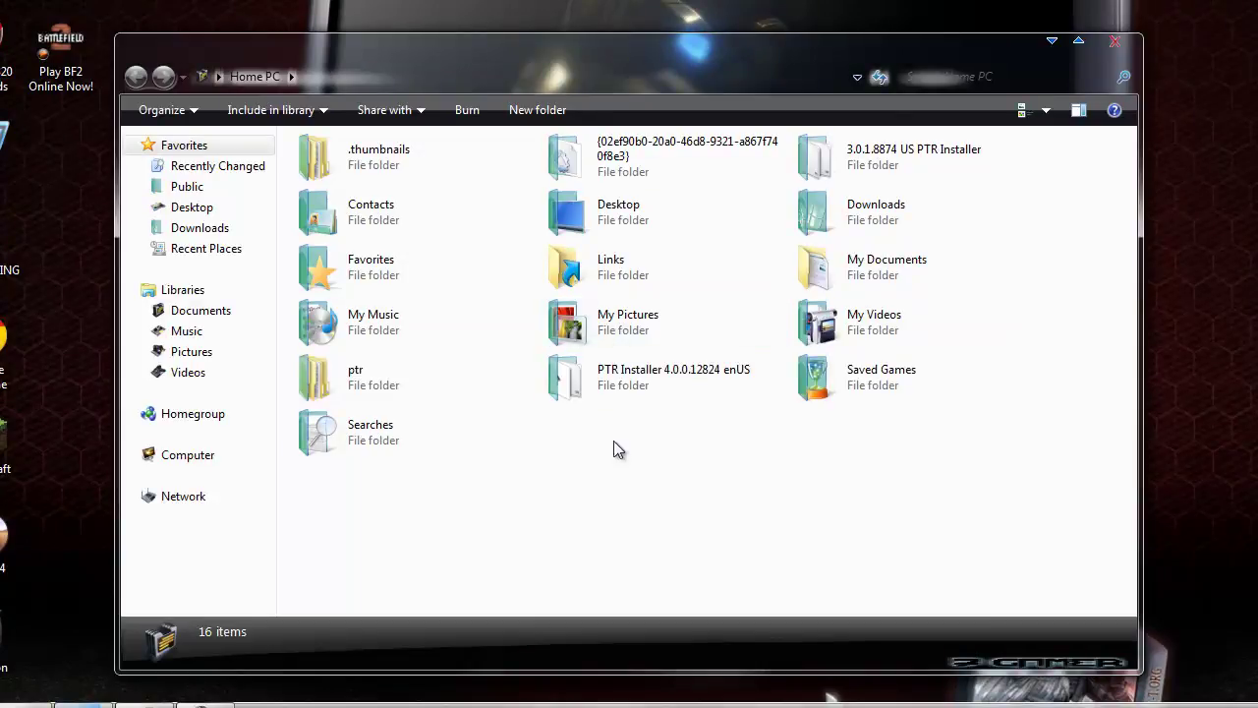
{"action": "double_click", "coordinate": [934, 313]}
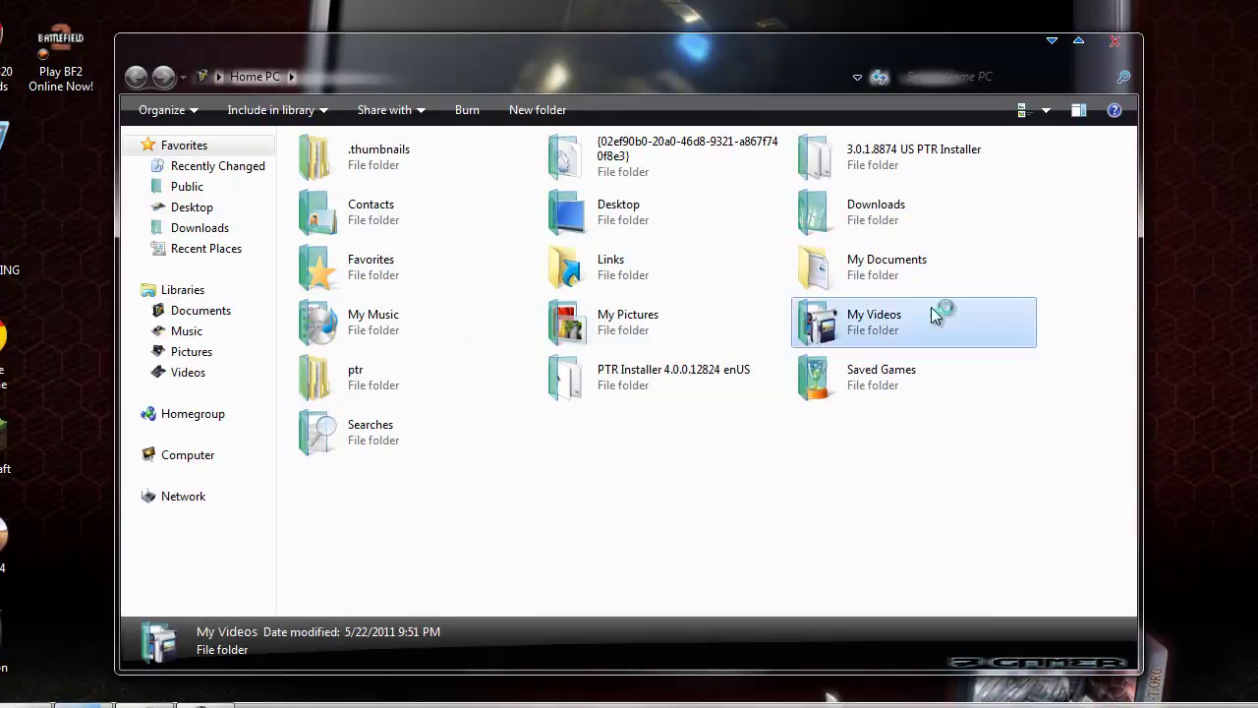
{"action": "left_click", "coordinate": [1116, 43]}
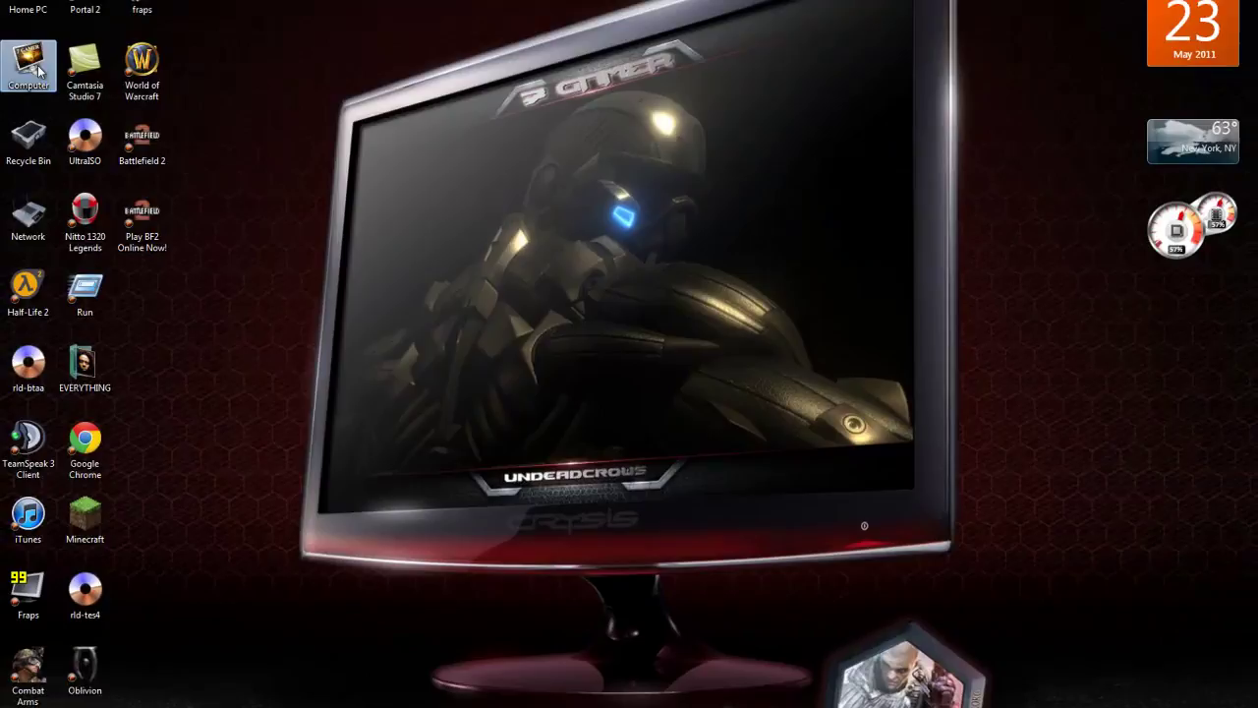
- Check the storage details of Local Disk (C:) in Computer, and close the window
{"action": "double_click", "coordinate": [38, 68]}
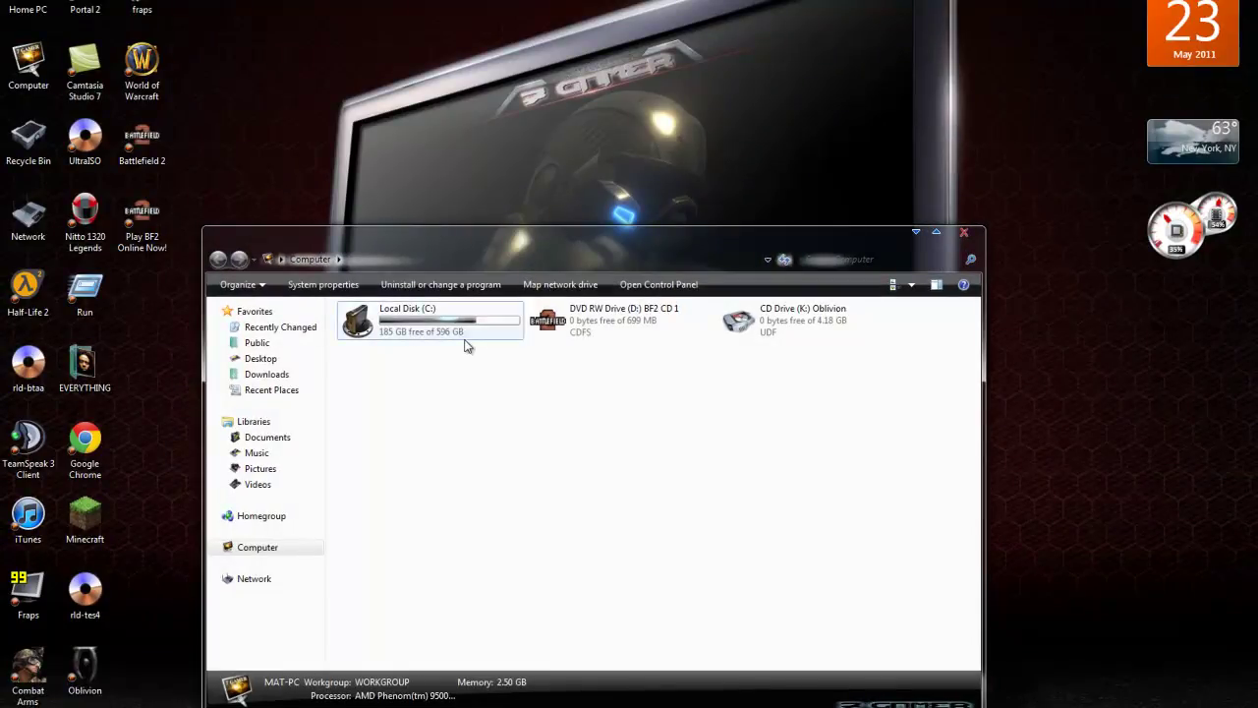
{"action": "left_click", "coordinate": [466, 344]}
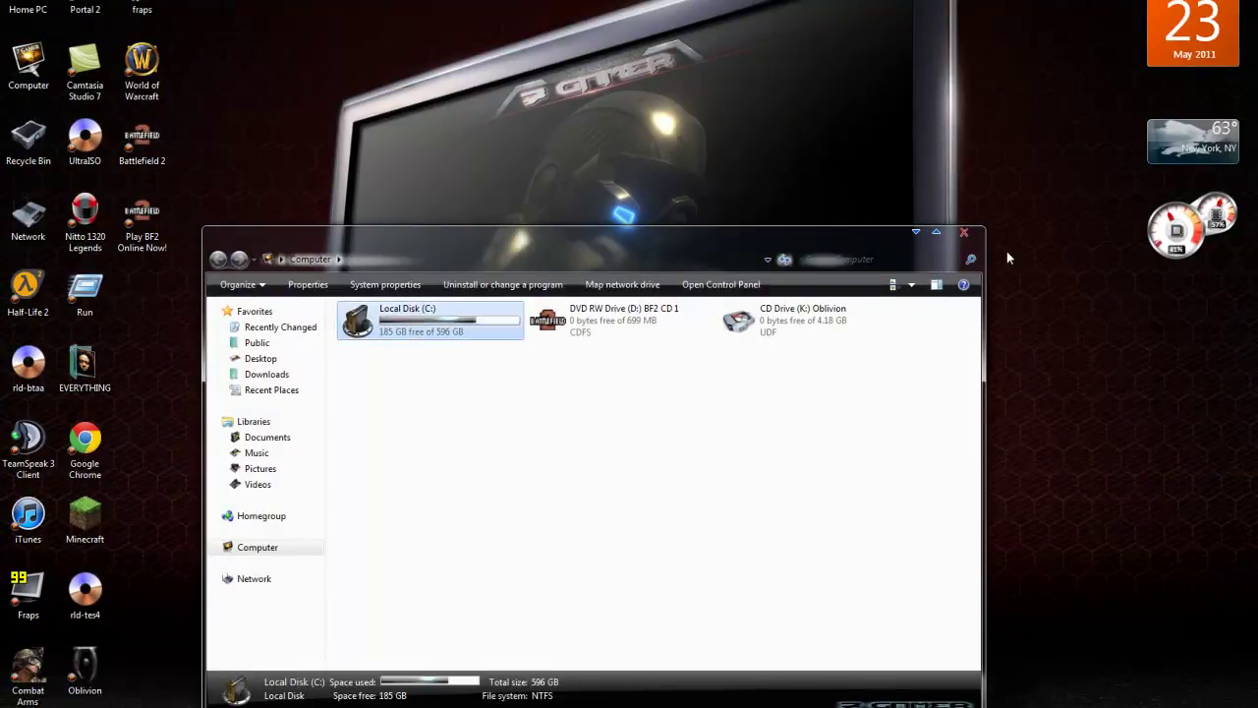
{"action": "left_click", "coordinate": [966, 238]}
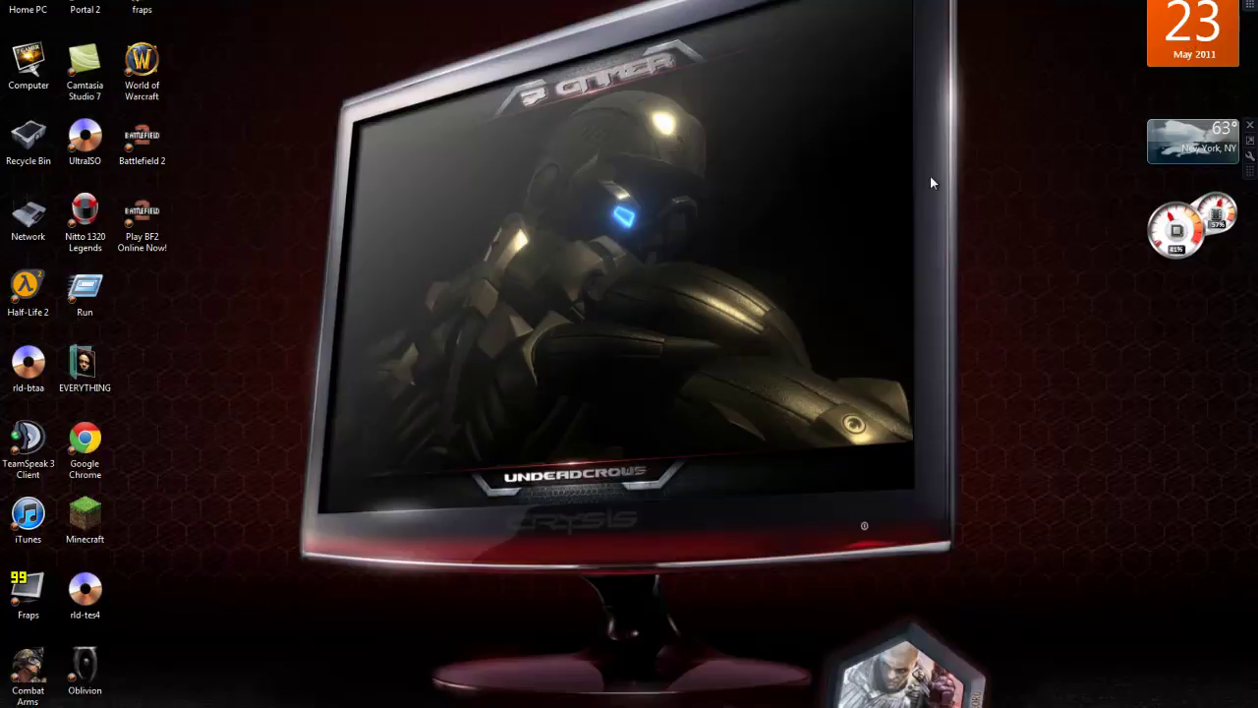
{"action": "left_click_drag", "start_coordinate": [1044, 633], "coordinate": [224, 2]}
{"action": "key", "text": "F10"}
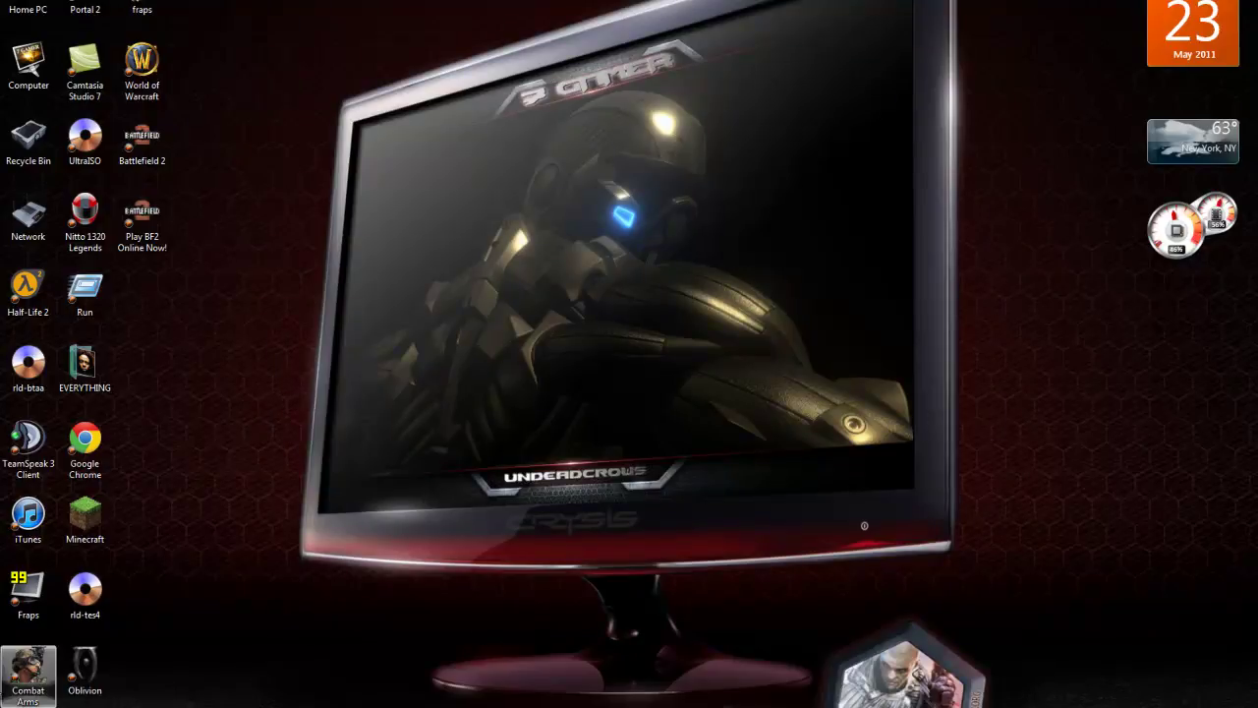
- Try connecting to another computer by name with Remote Desktop Connection, and close the tool
{"action": "key", "text": "super"}
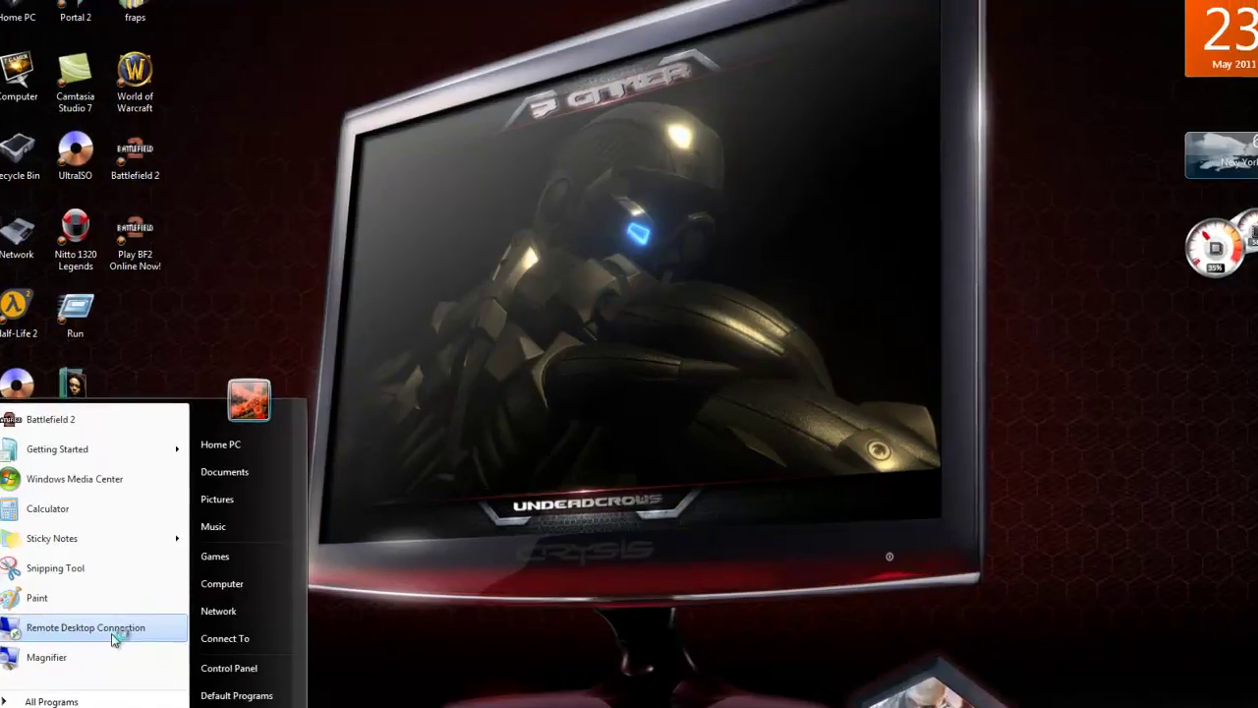
{"action": "left_click", "coordinate": [121, 605]}
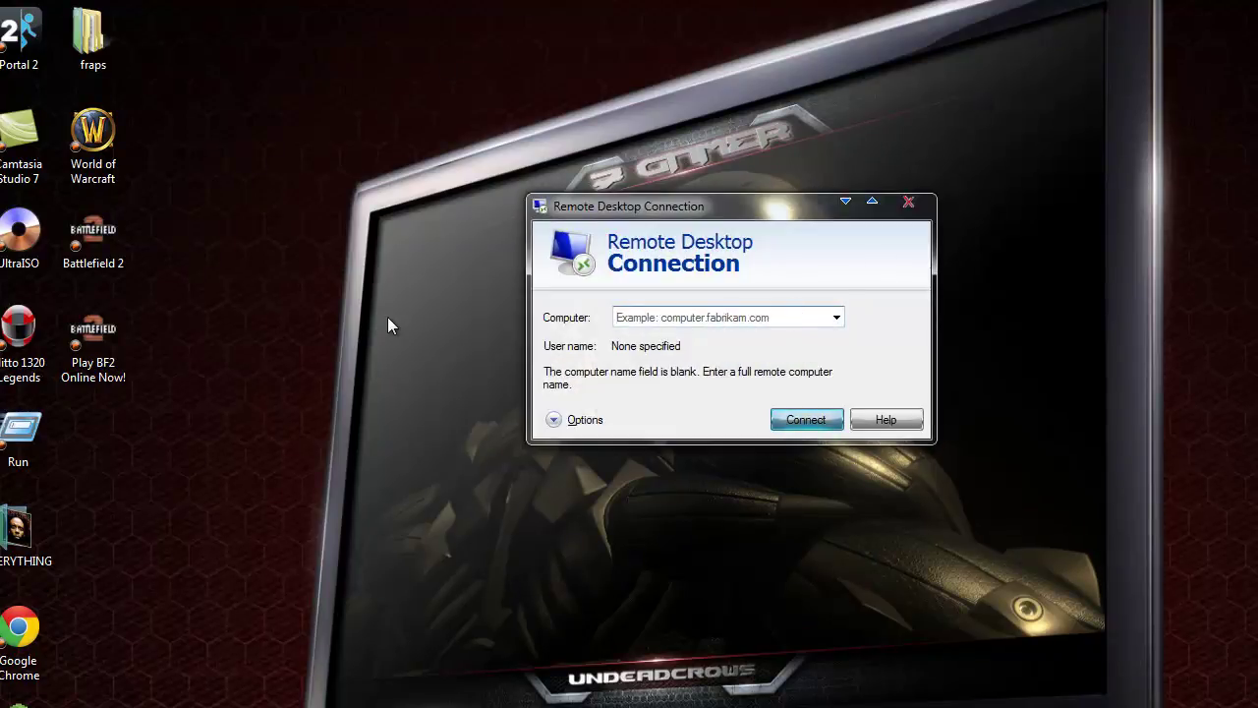
{"action": "type", "text": "Mason"}
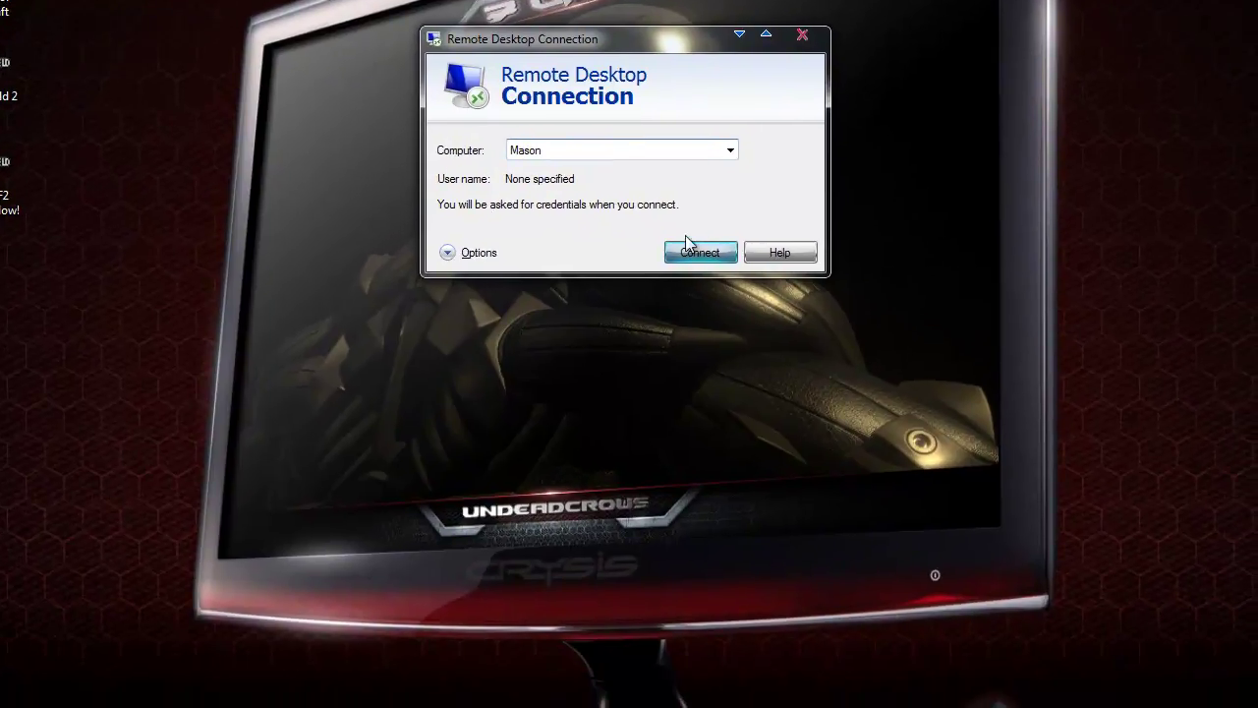
{"action": "left_click", "coordinate": [686, 251]}
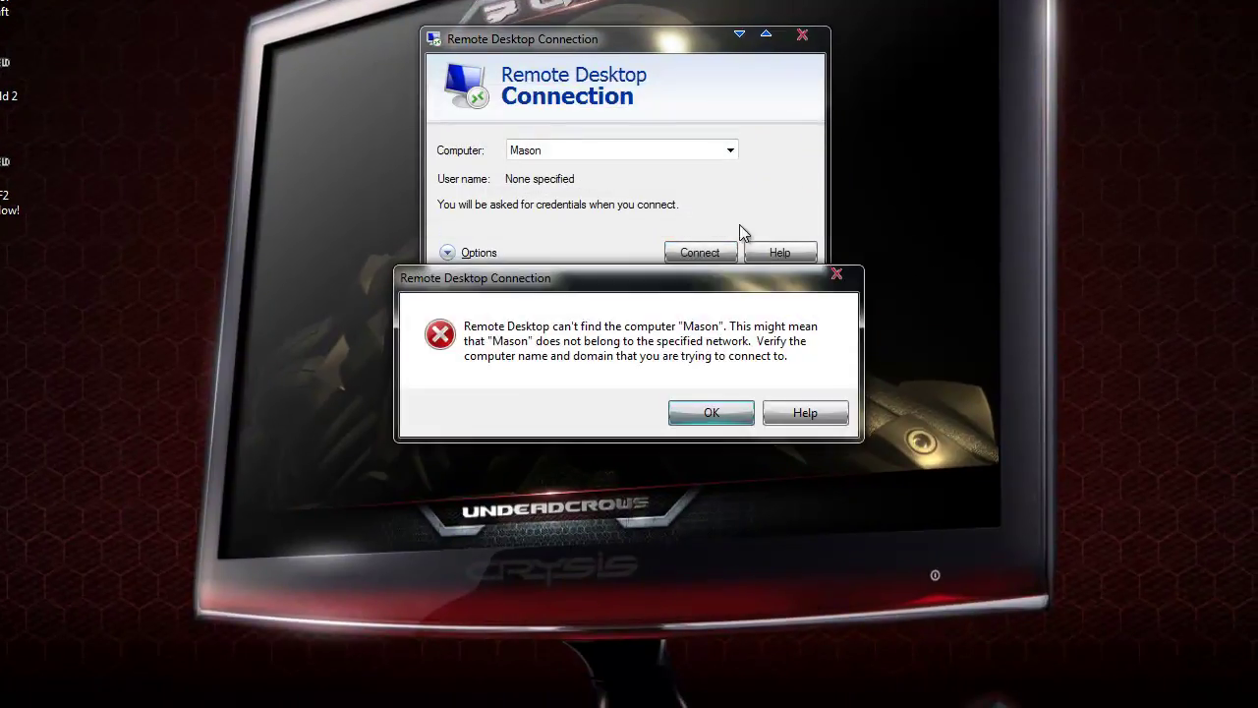
{"action": "left_click", "coordinate": [721, 411]}
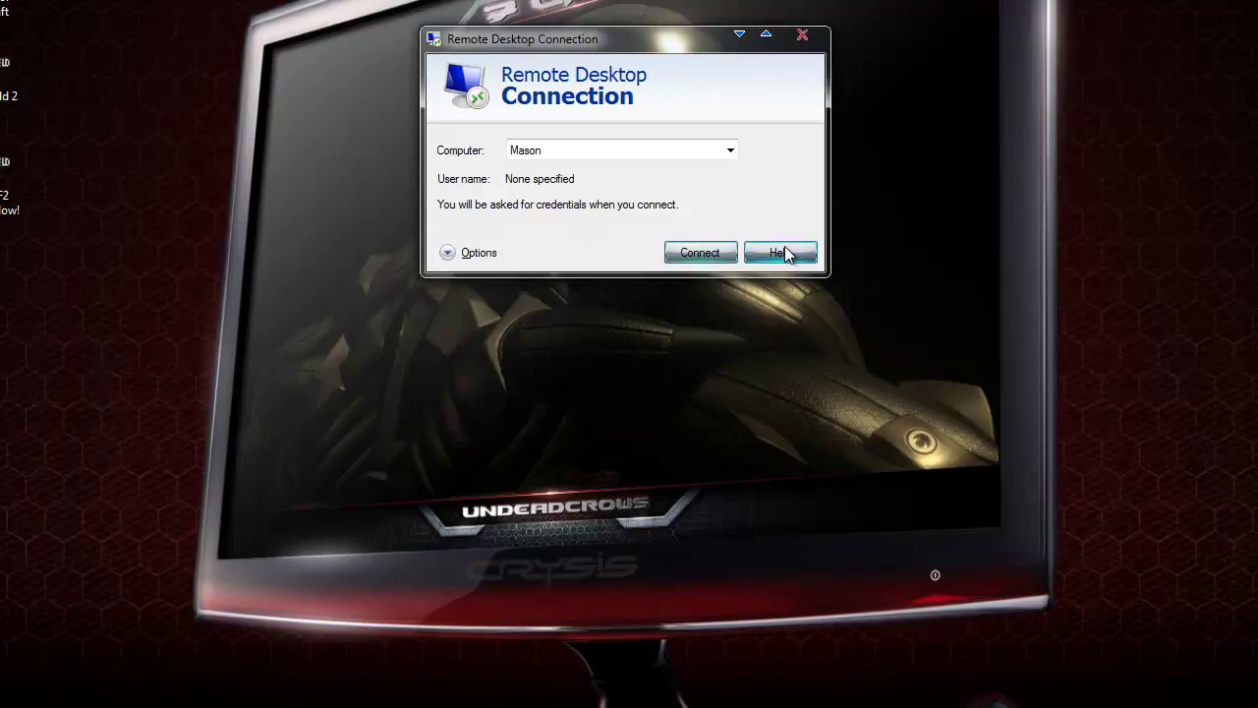
{"action": "left_click", "coordinate": [802, 35]}
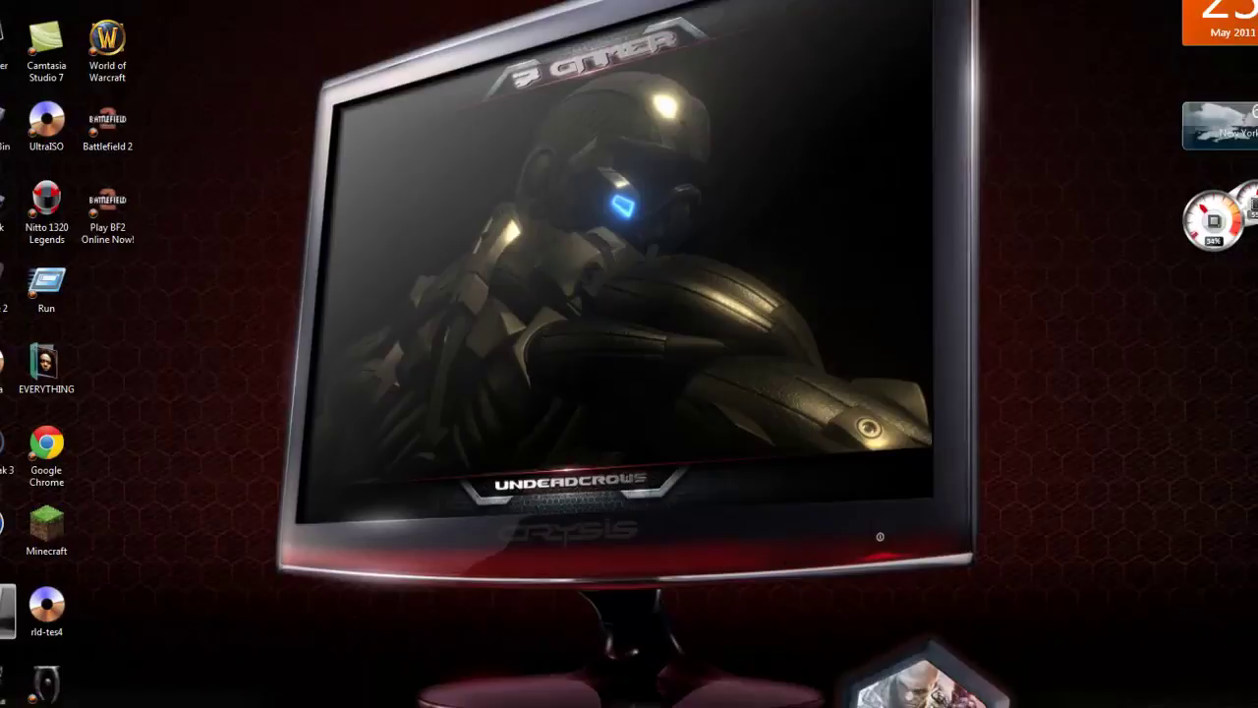
- Draw a chain of overlapping freehand loops with the black brush in Paint, and close it without saving
{"action": "key", "text": "super"}
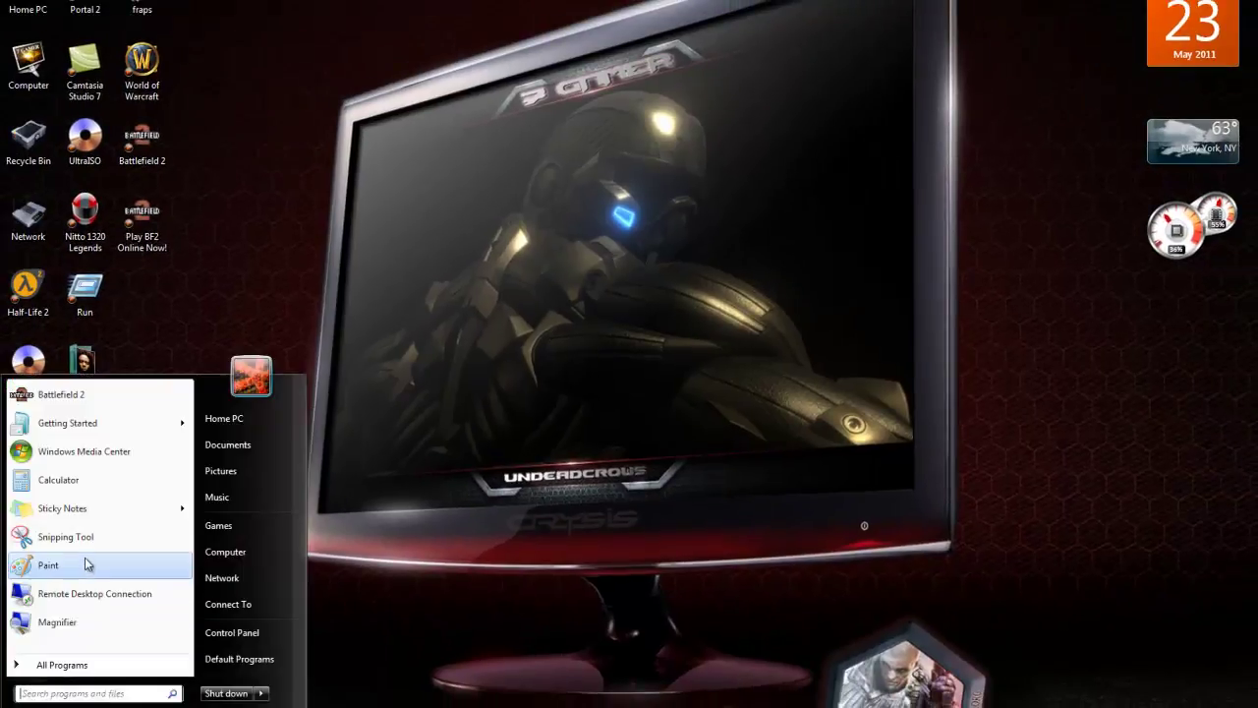
{"action": "left_click", "coordinate": [91, 565]}
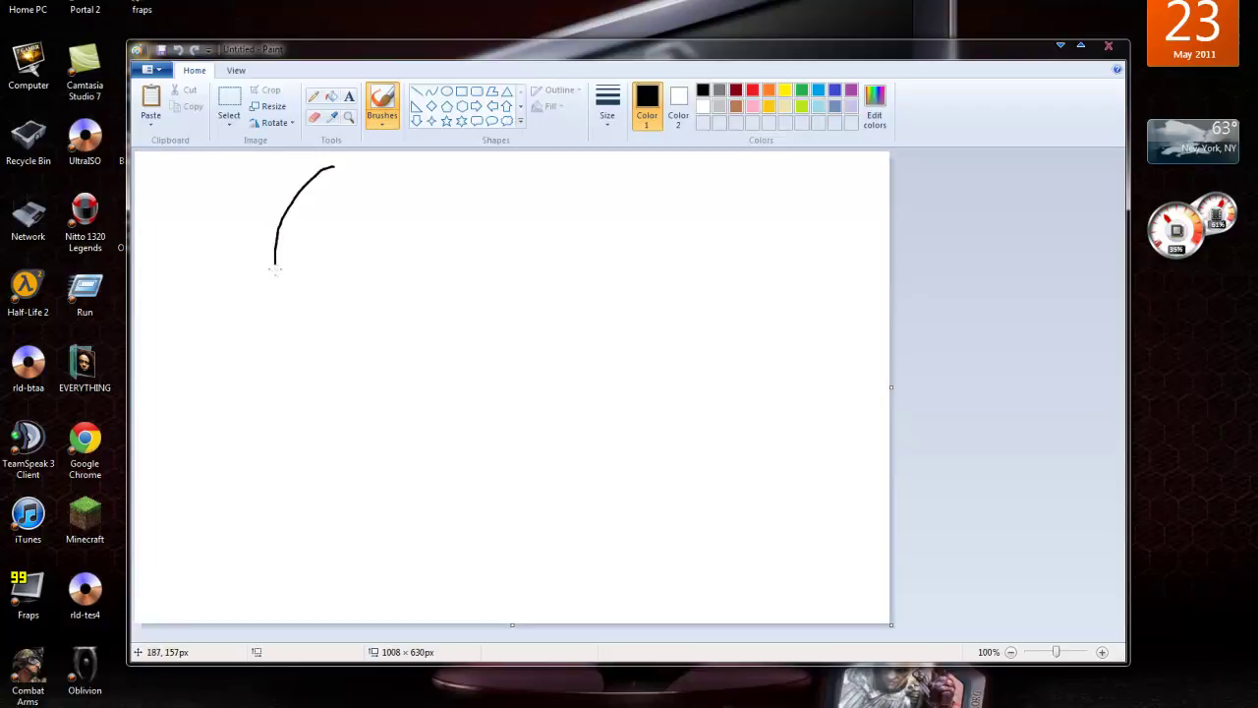
{"action": "mouse_move", "coordinate": [275, 267]}
{"action": "left_mouse_down"}
{"action": "mouse_move", "coordinate": [491, 264]}
{"action": "mouse_move", "coordinate": [496, 470]}
{"action": "mouse_move", "coordinate": [326, 335]}
{"action": "mouse_move", "coordinate": [531, 313]}
{"action": "mouse_move", "coordinate": [590, 582]}
{"action": "mouse_move", "coordinate": [463, 484]}
{"action": "mouse_move", "coordinate": [814, 588]}
{"action": "left_mouse_up"}
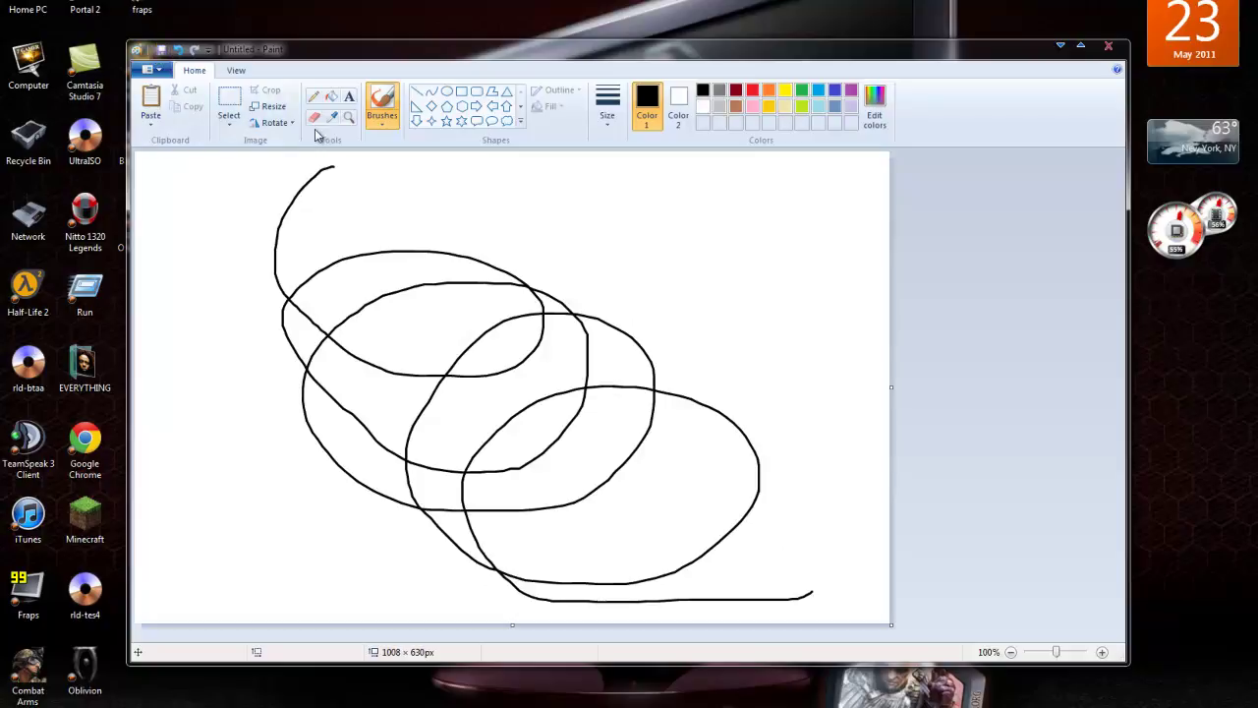
{"action": "left_click", "coordinate": [1108, 45]}
{"action": "left_click", "coordinate": [654, 357]}
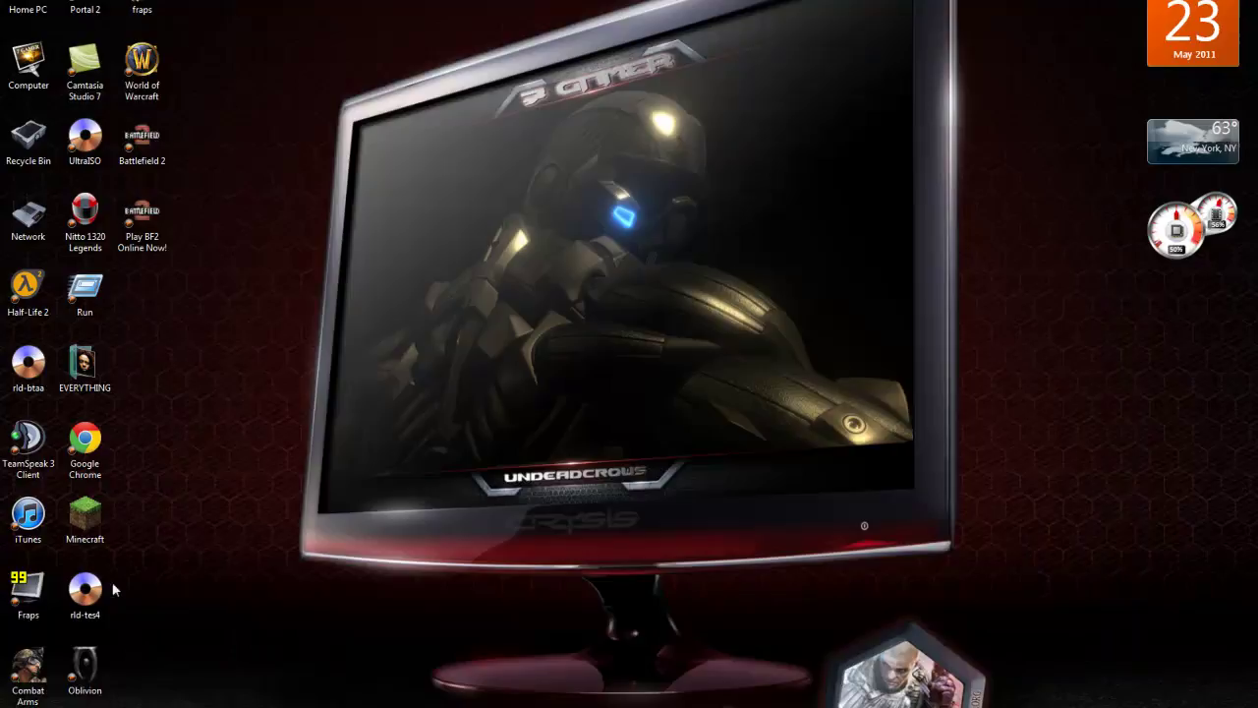
- Launch Adobe Bridge CS4 from the list of all installed programs
{"action": "key", "text": "super"}
{"action": "left_click", "coordinate": [98, 665]}
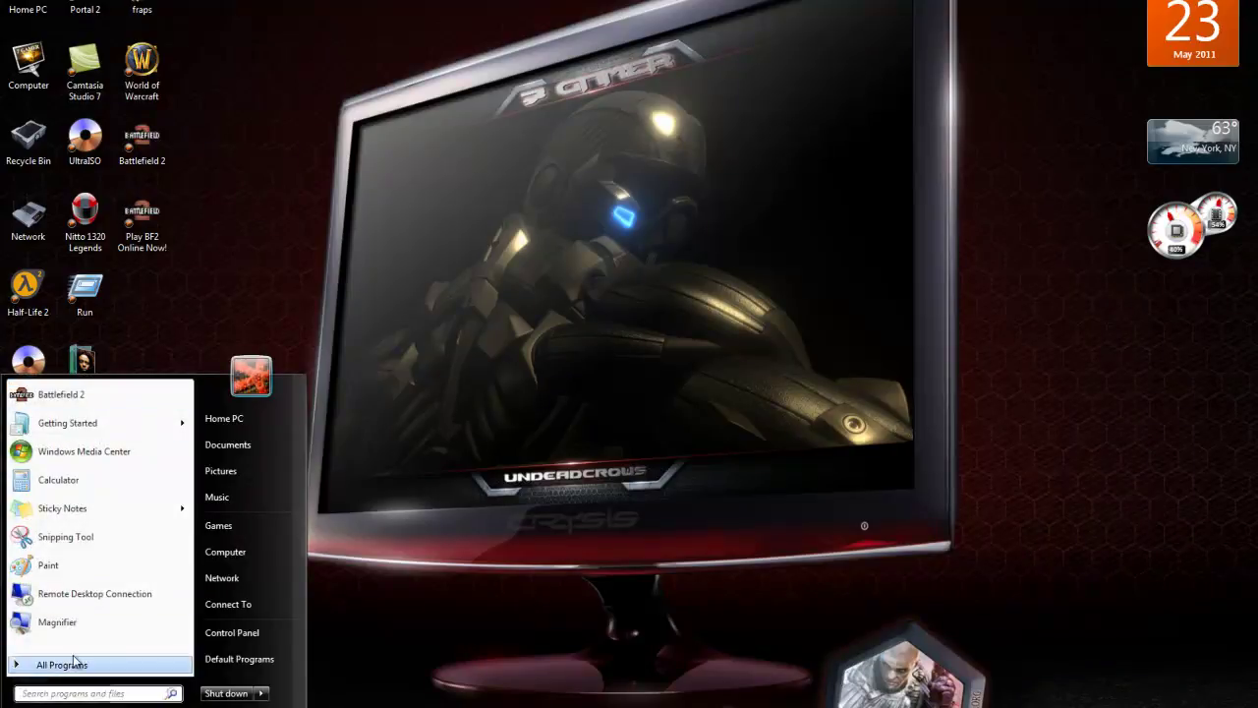
{"action": "left_click", "coordinate": [98, 665]}
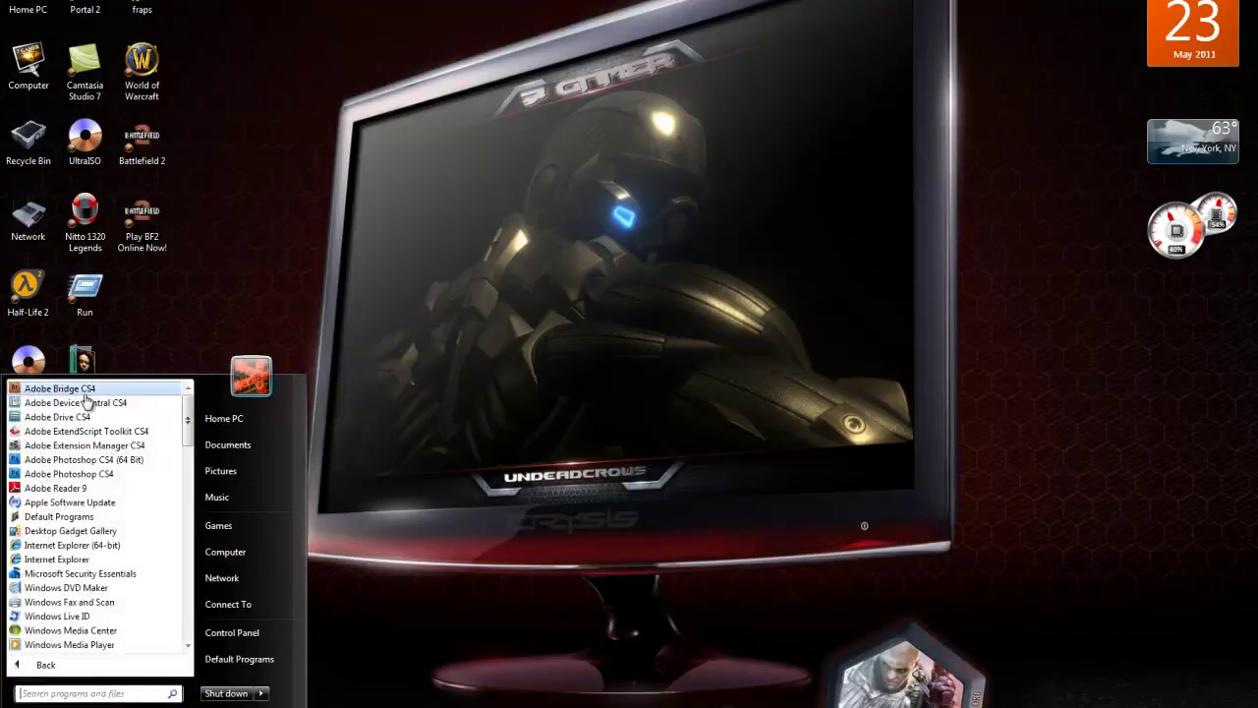
{"action": "left_click", "coordinate": [138, 390]}
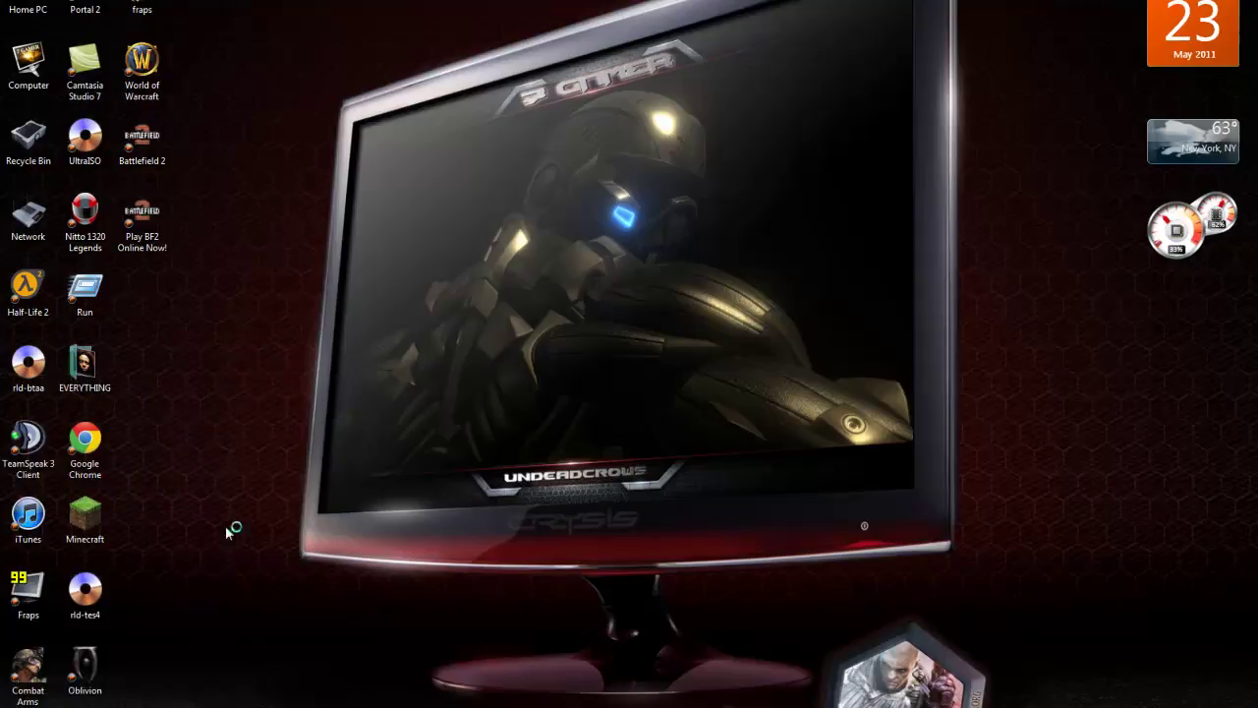